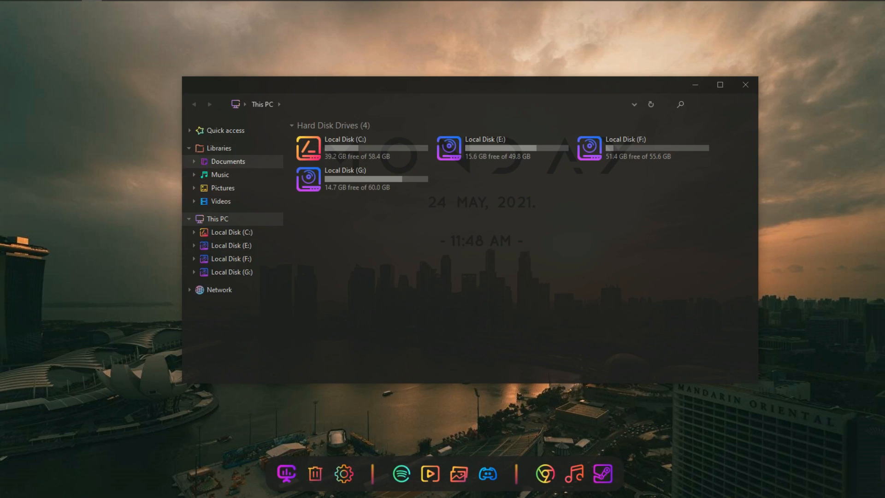
Look through Quick access, Libraries, This PC and the empty Captures folder in the themed File Explorer, and close the window.
click(259, 132)
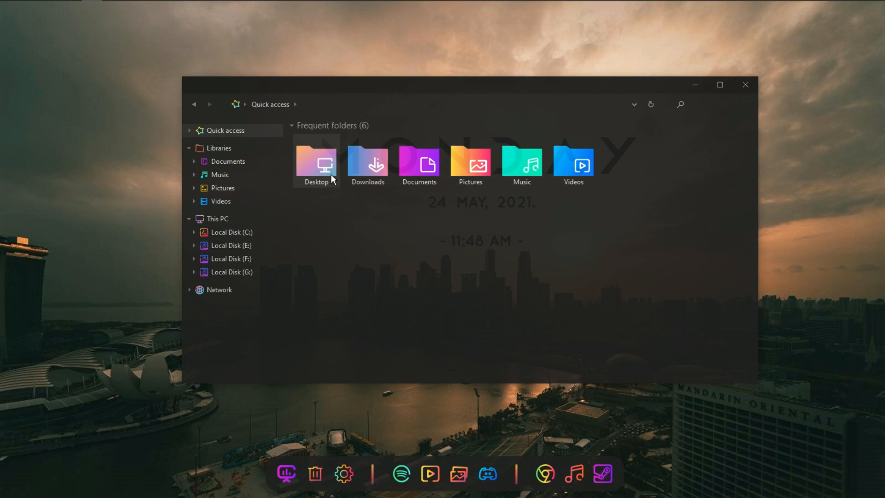
click(271, 154)
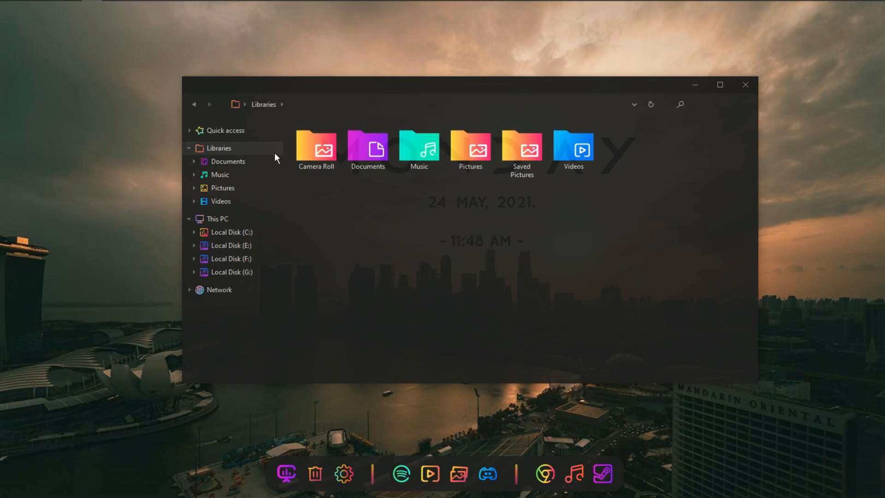
click(258, 222)
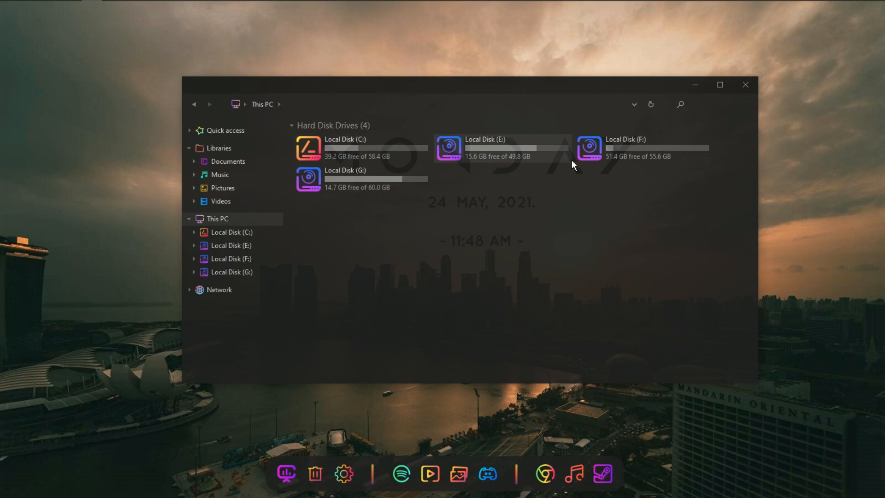
double_click(423, 165)
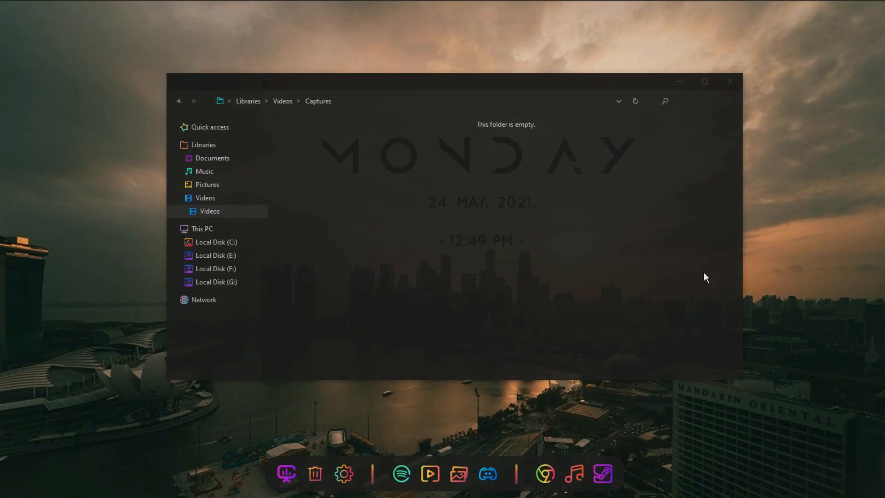
drag(493, 92, 599, 116)
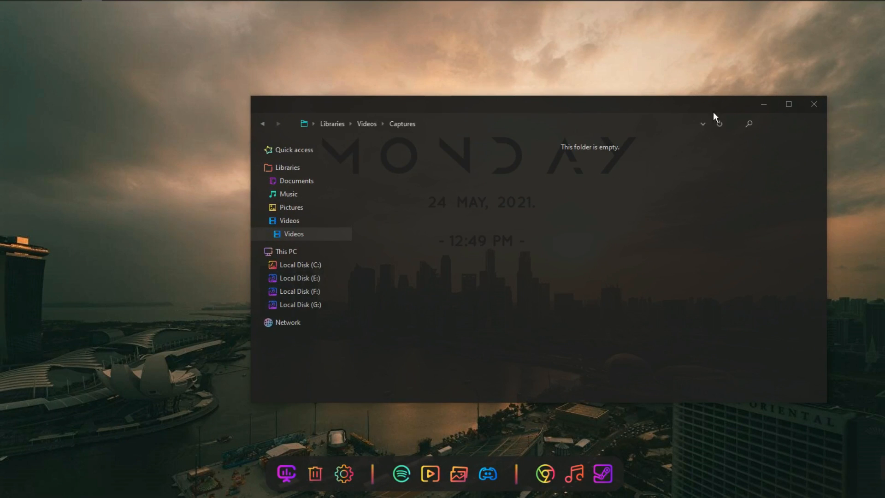
click(813, 108)
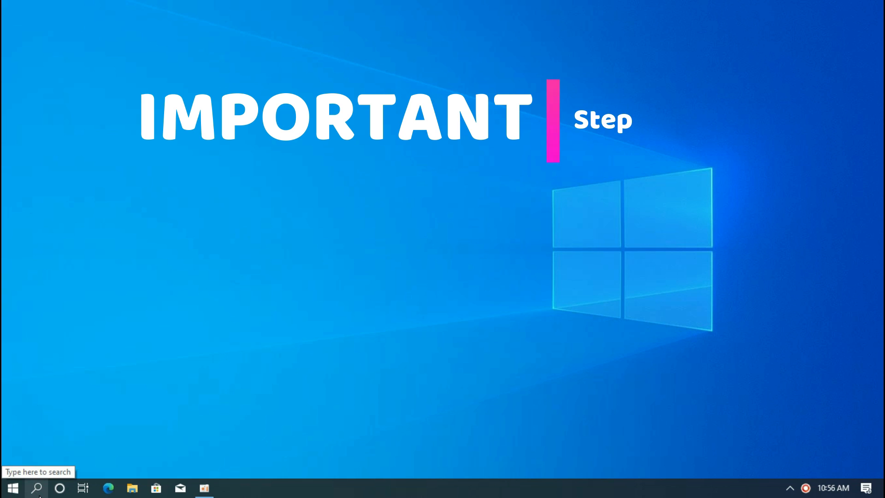
Search Windows for "create restore point" and open the Create a restore point settings.
click(40, 495)
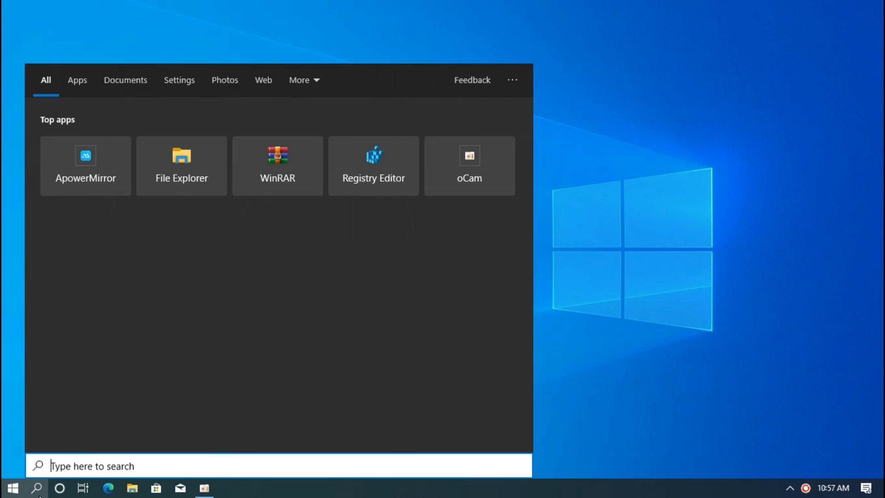
text(cr)
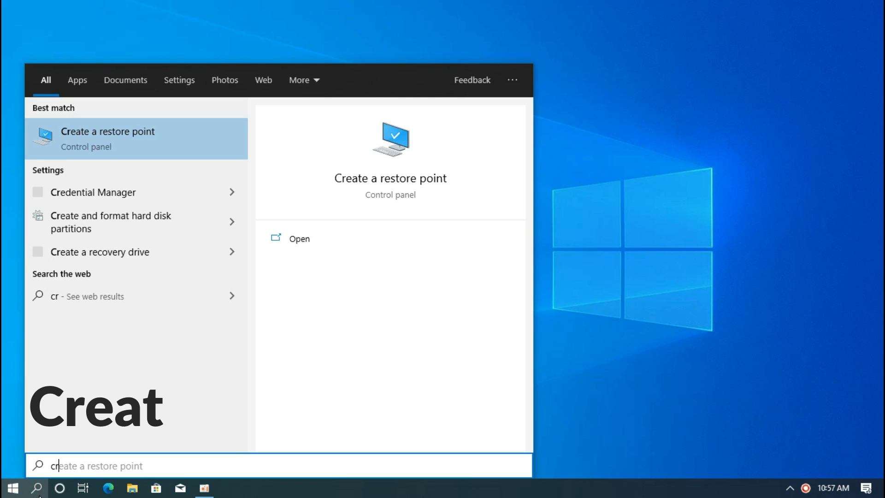
text(eate r)
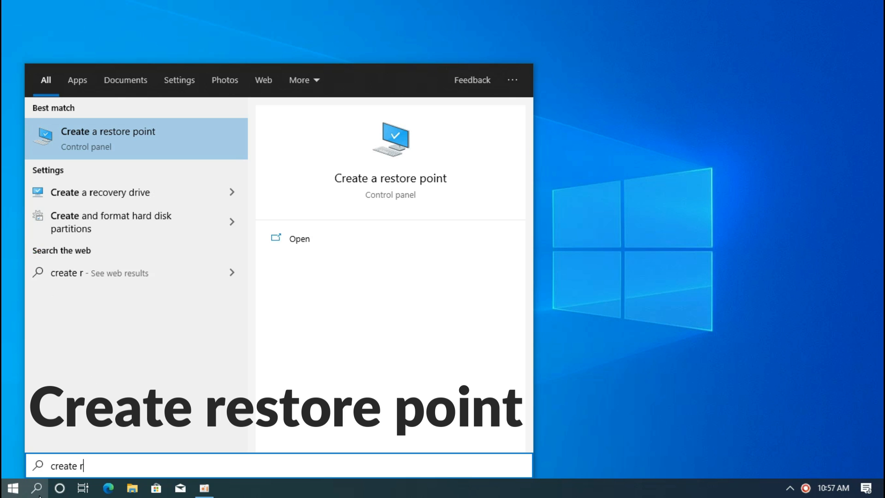
text(estor)
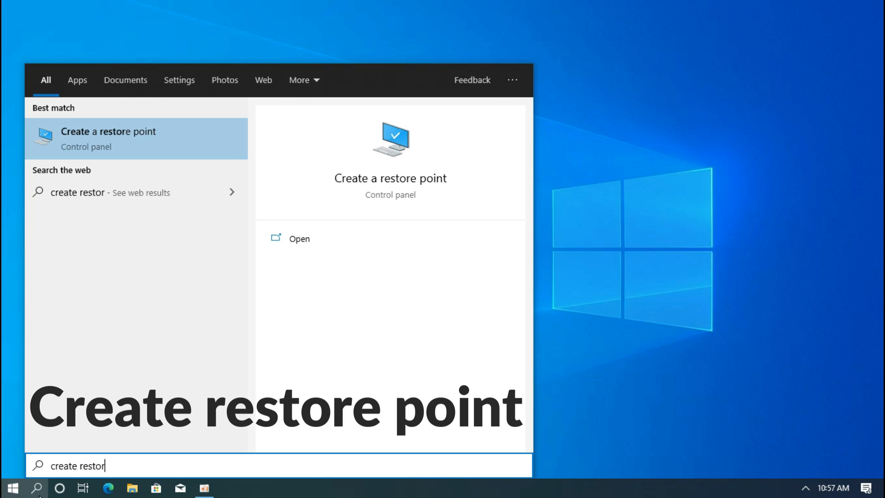
text(e point)
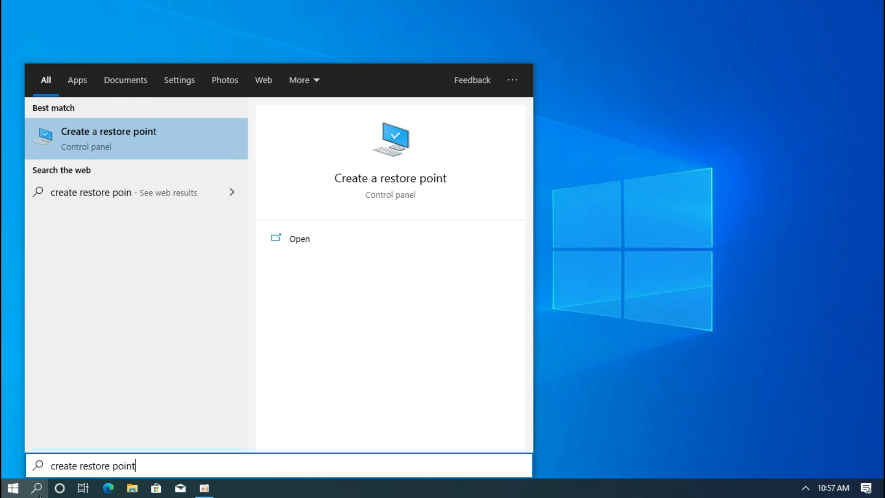
click(78, 148)
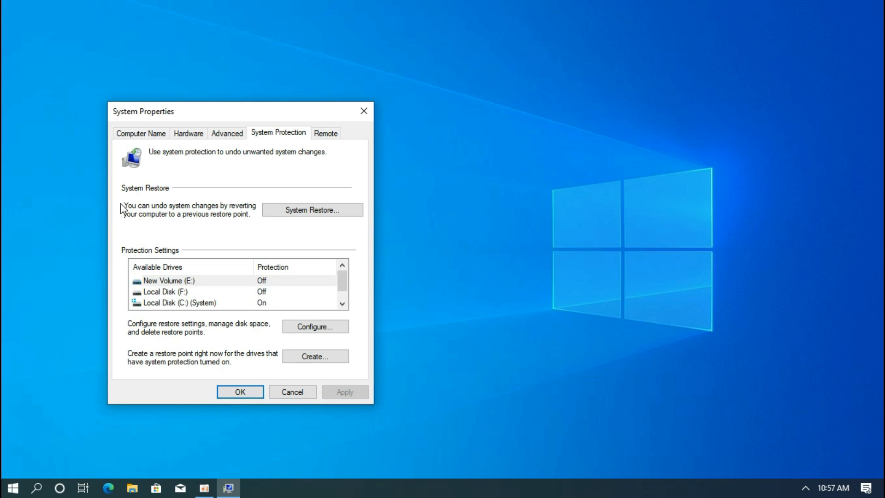
Turn on system protection for Local Disk (C:) in its restore settings.
click(184, 304)
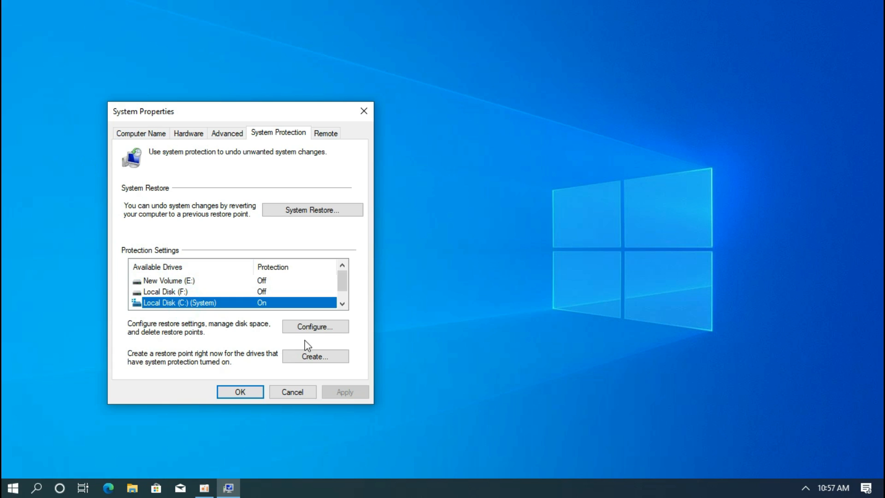
click(316, 331)
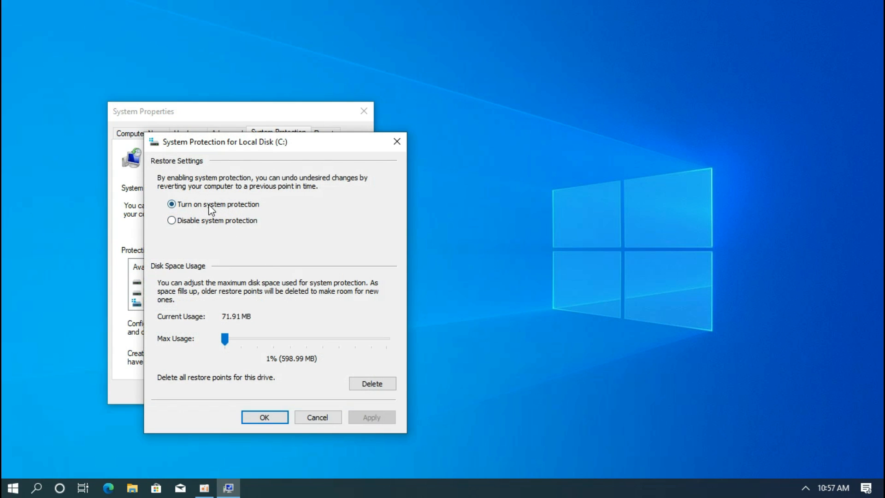
click(208, 204)
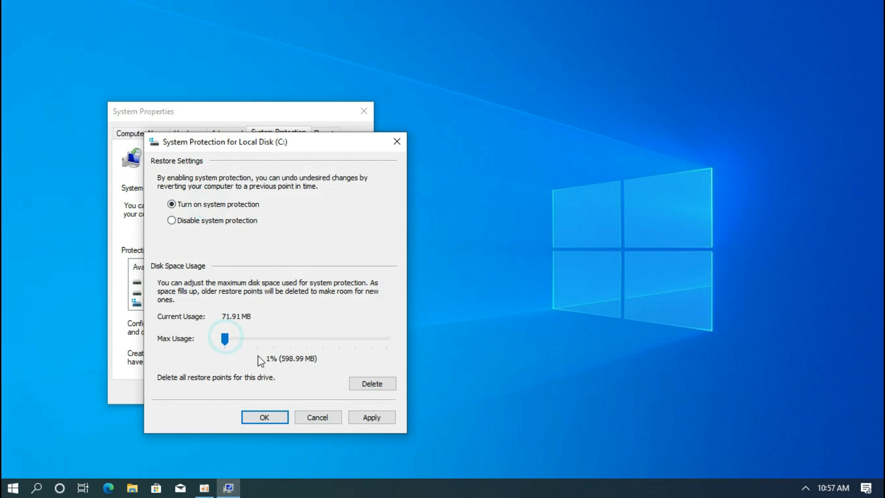
click(263, 416)
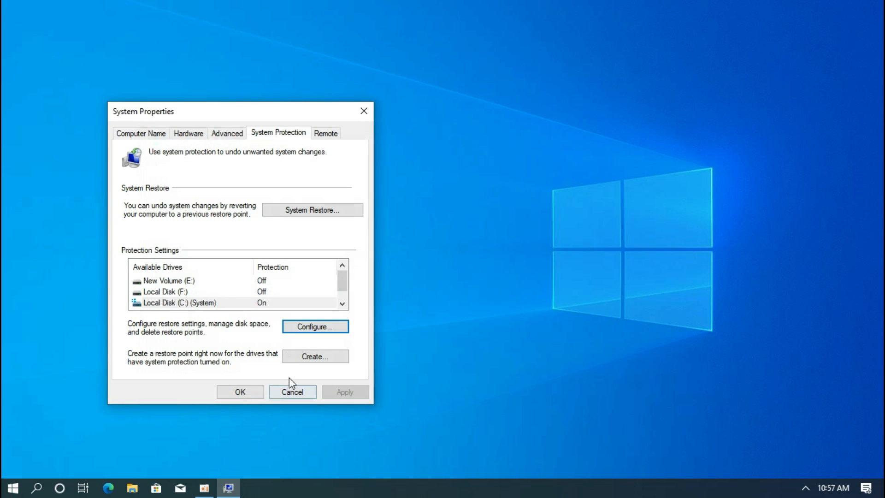
Create a system restore point with the description "restore" and dismiss the completion message.
click(301, 359)
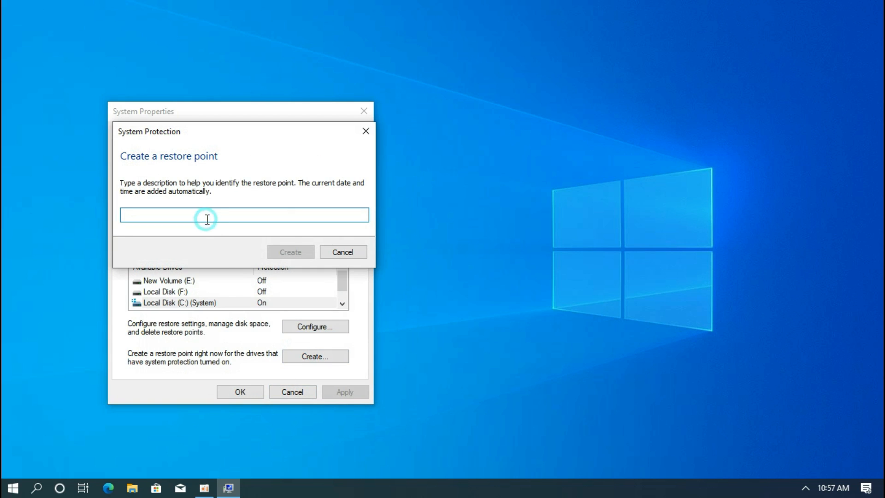
text(restore)
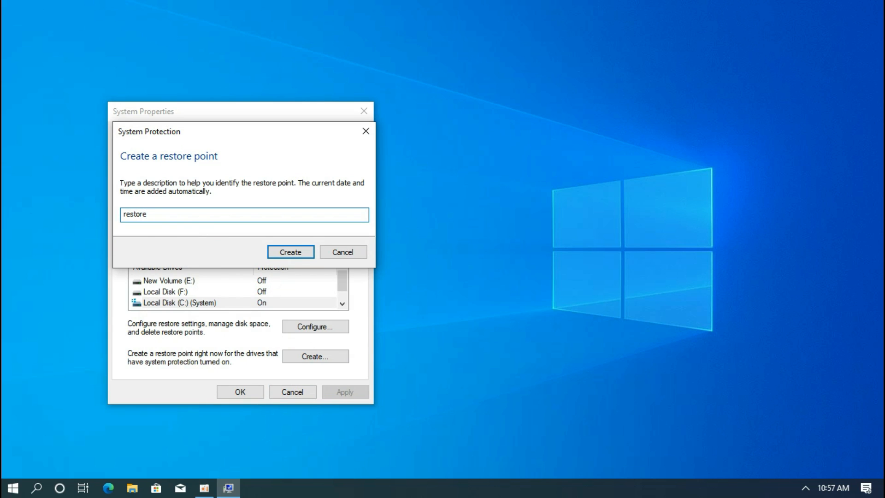
click(289, 252)
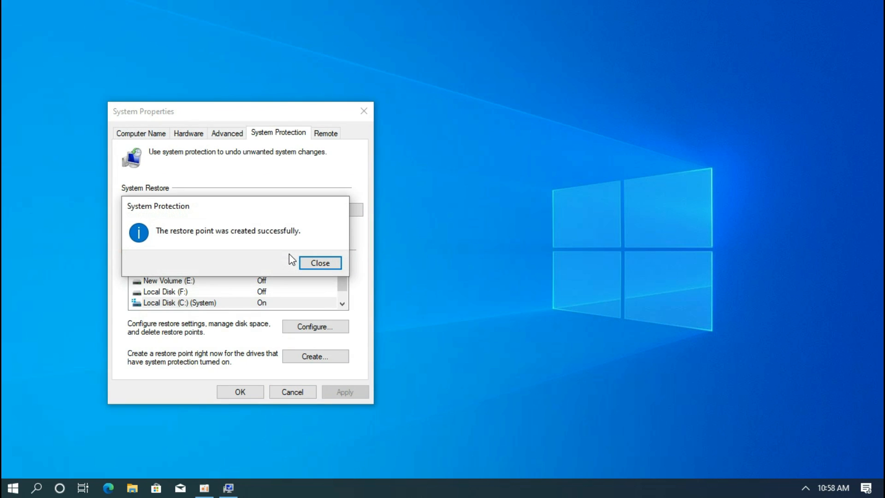
click(324, 260)
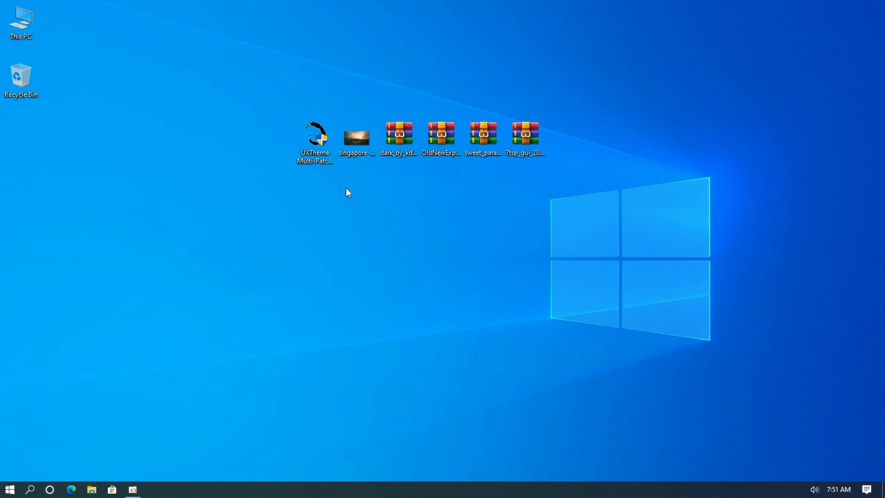
Run UXTheme Multi-Patcher 15.0 and patch the theme engine to accept third-party visual styles.
click(305, 152)
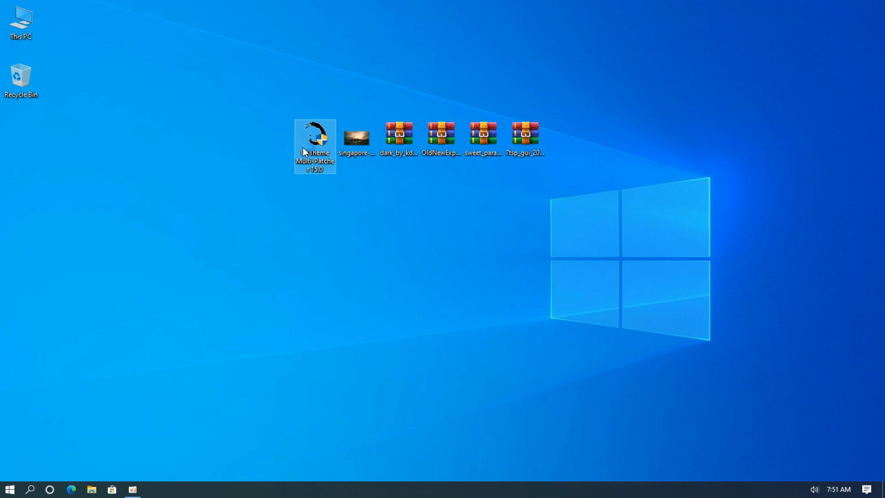
click(394, 327)
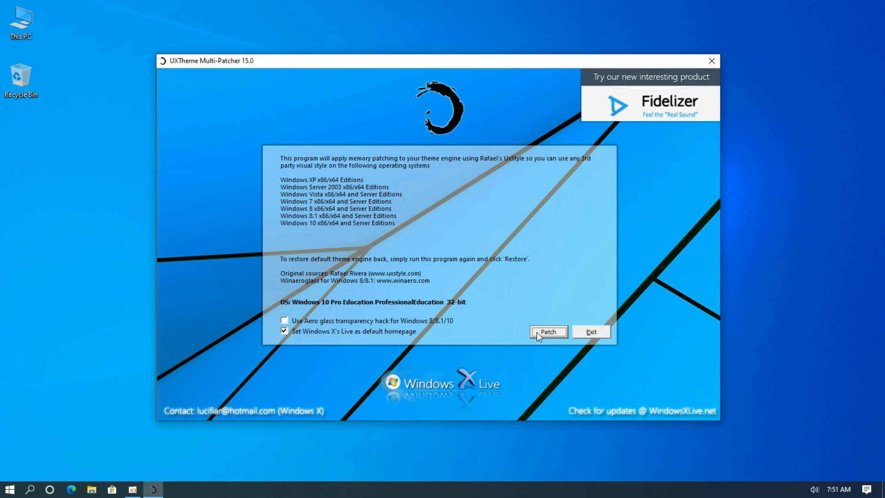
click(536, 331)
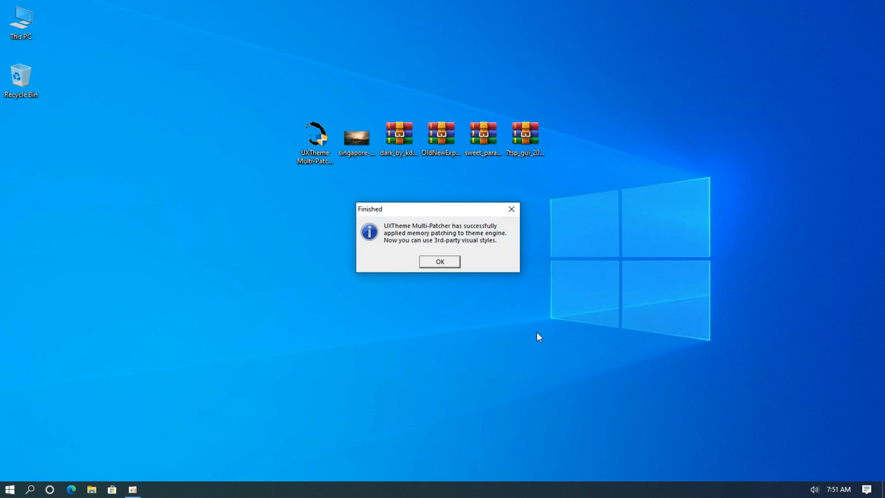
click(449, 266)
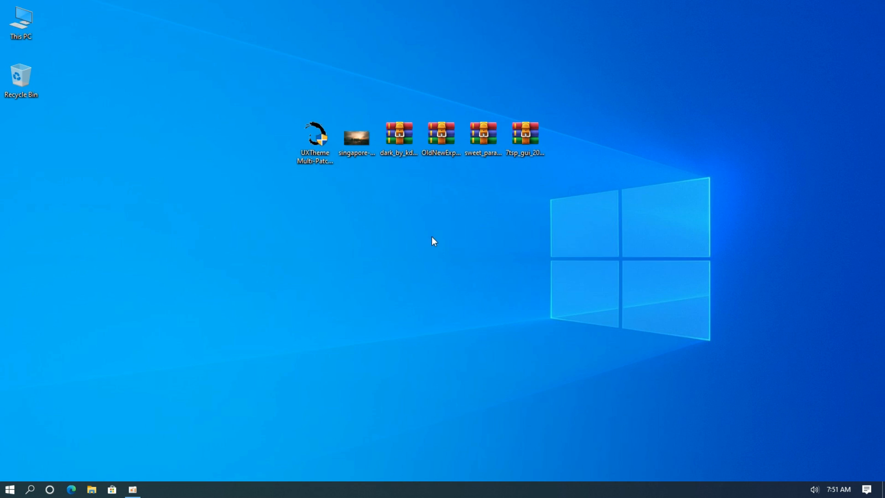
Set the Singapore skyline image from the desktop as the desktop background.
right_click(358, 142)
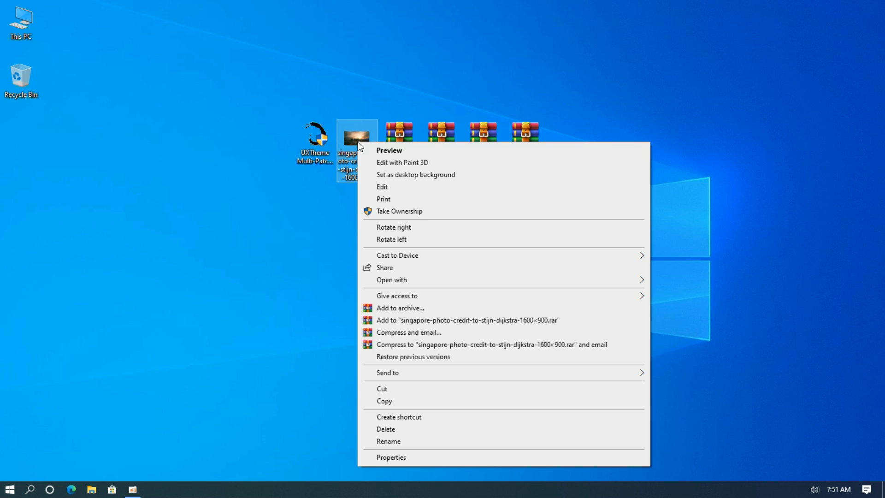
click(378, 175)
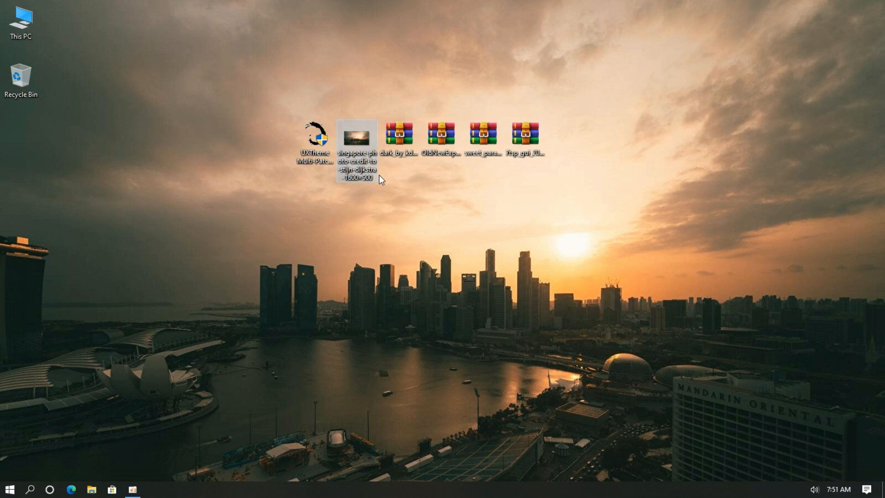
Extract the dark_by_kdr3w_ddzbwdc archive with WinRAR into a folder of the same name on the desktop.
right_click(401, 146)
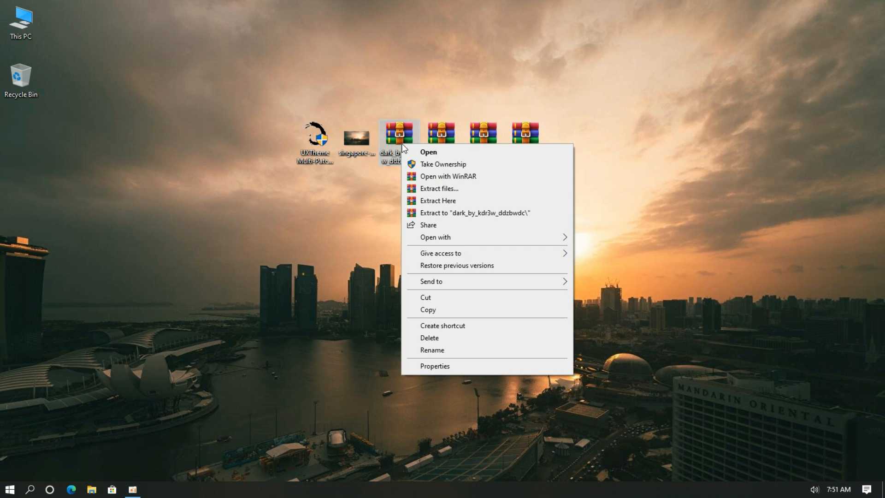
click(435, 189)
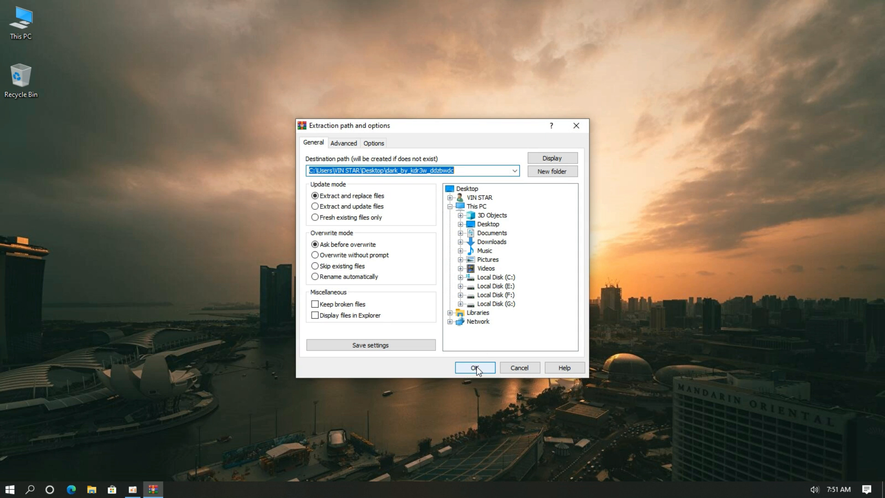
click(474, 367)
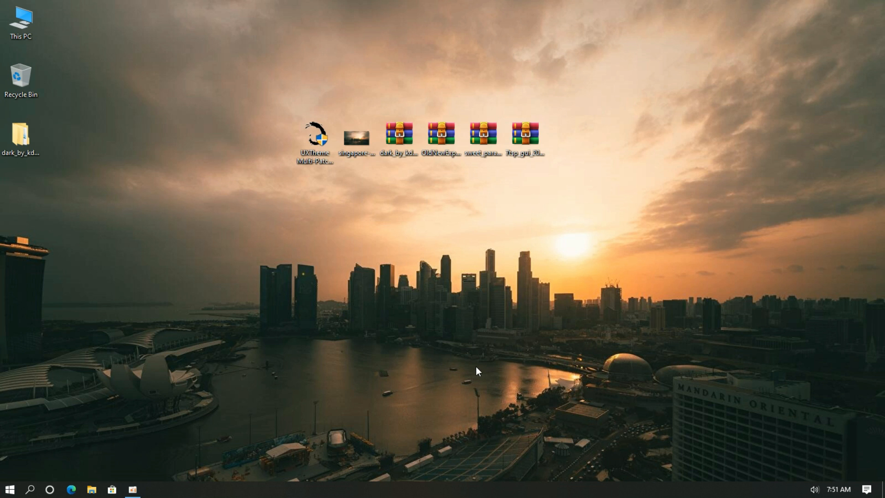
Cut the Dark folder and all the Dark theme files from the Theme > Normal folder of the extracted dark_by_kdr3w_ddzbwdc folder.
double_click(30, 141)
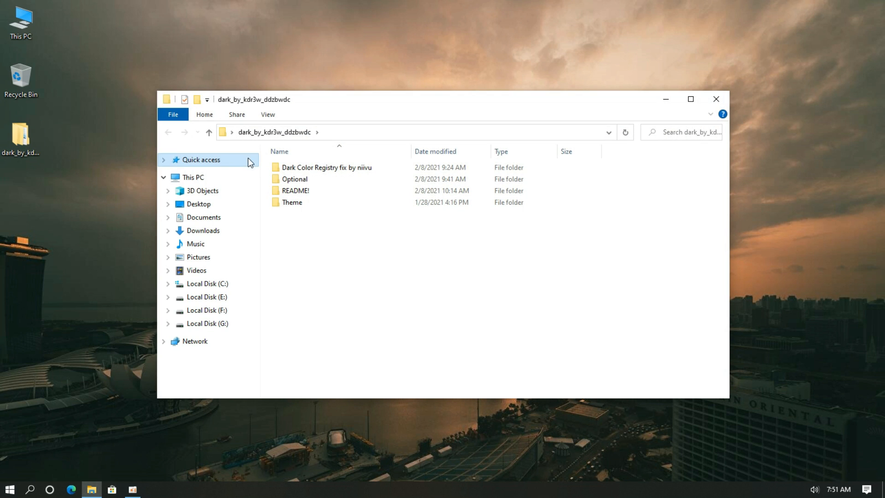
double_click(295, 210)
click(292, 183)
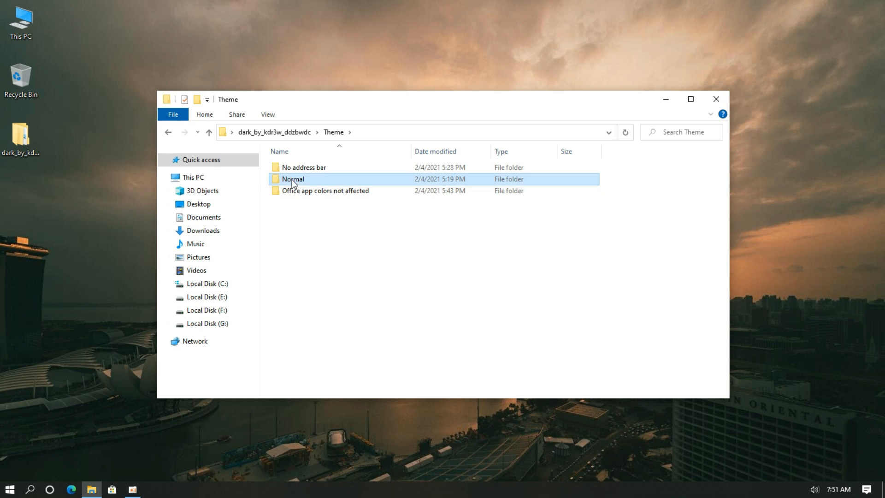
double_click(303, 179)
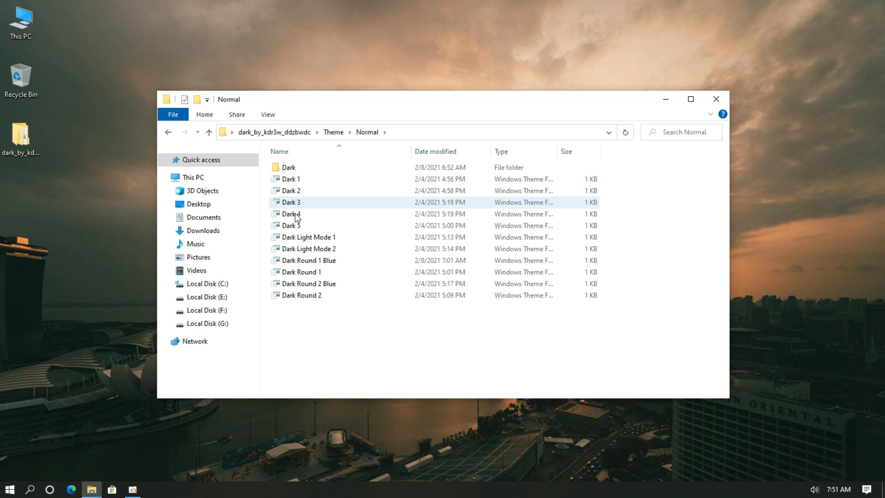
drag(294, 294, 309, 171)
right_click(309, 171)
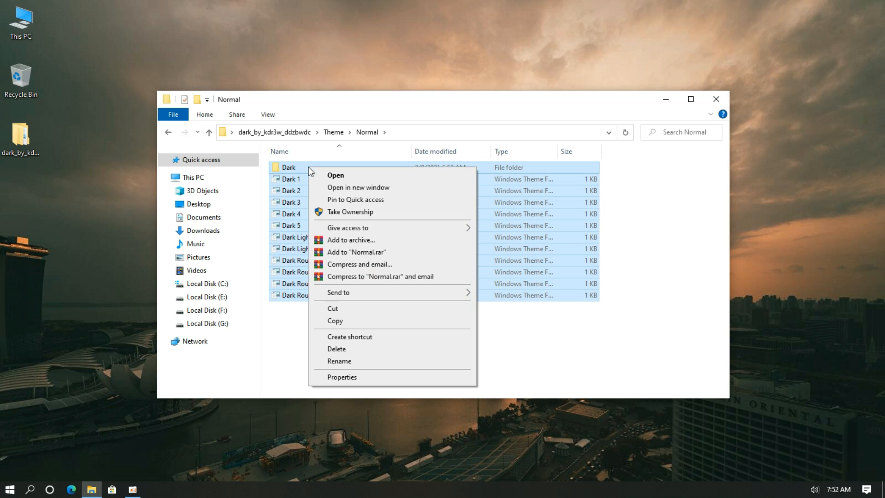
click(328, 310)
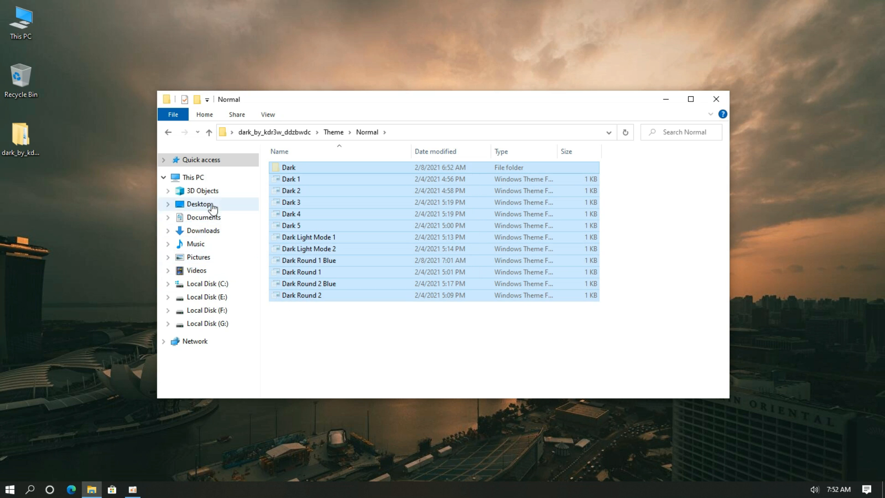
Paste the cut Dark folder and theme files into C:\Windows\Resources\Themes with administrator permission for all items, and close the folder.
click(194, 177)
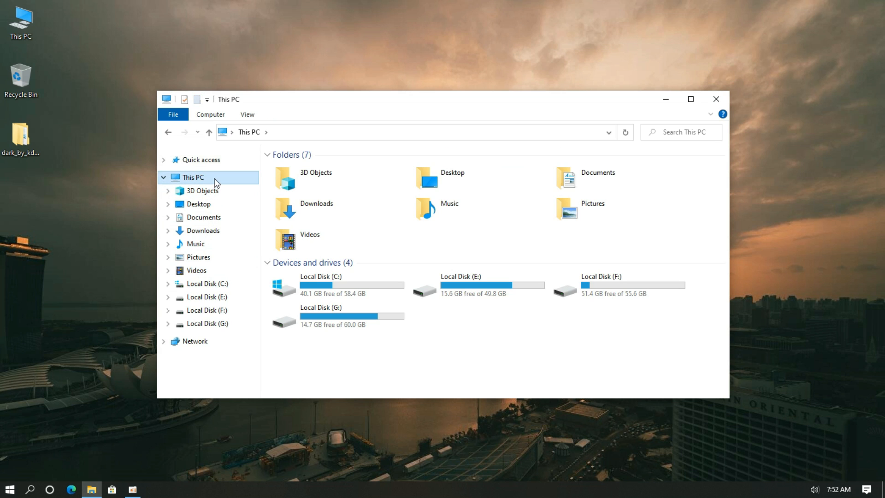
double_click(331, 280)
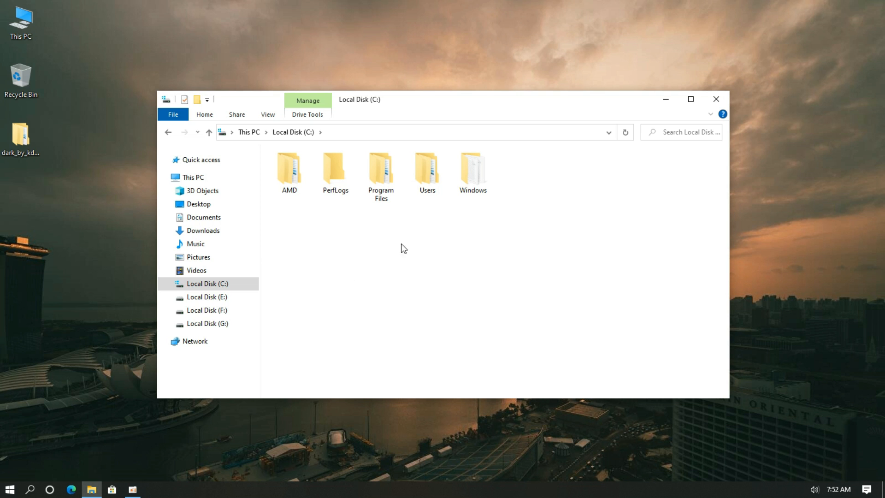
double_click(466, 189)
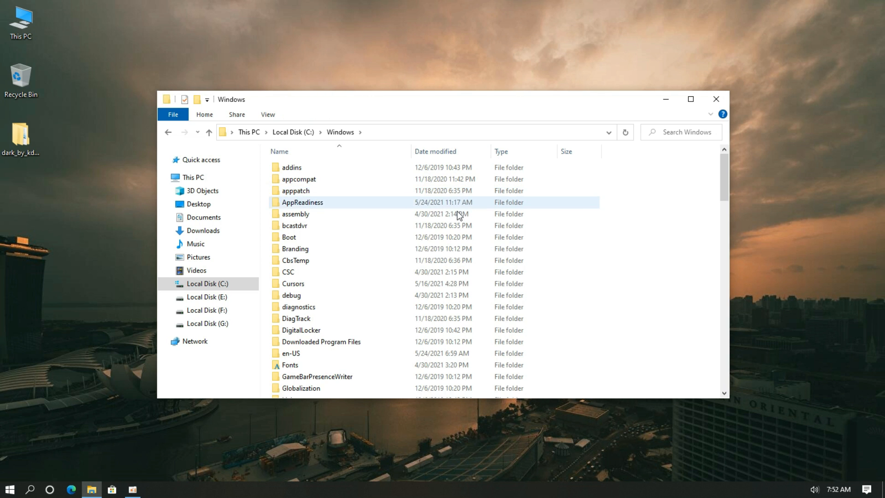
scroll(376, 290, down, 5)
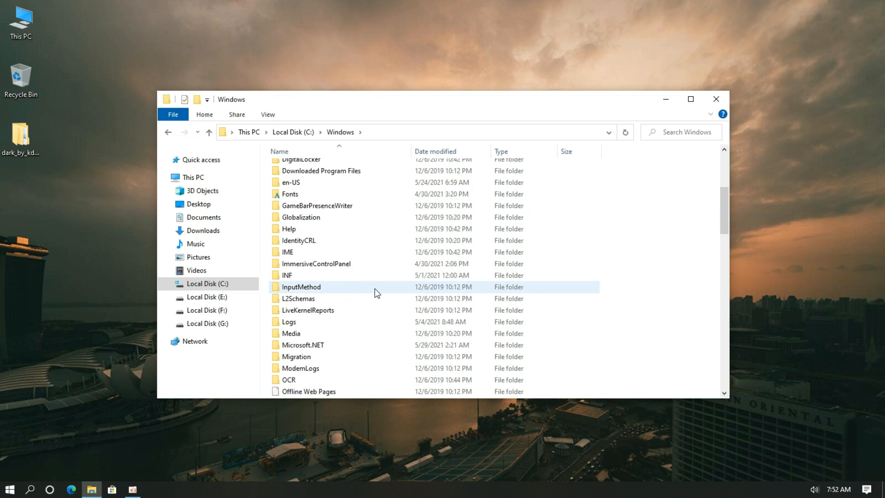
scroll(377, 291, down, 7)
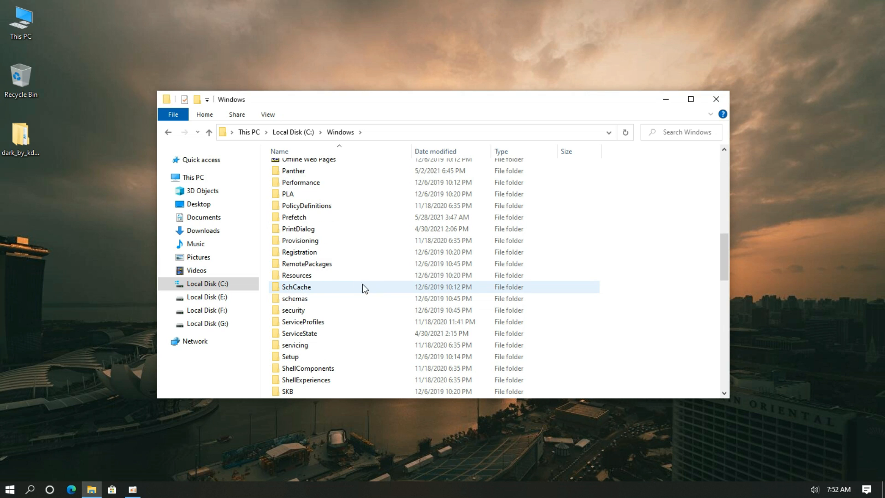
click(301, 276)
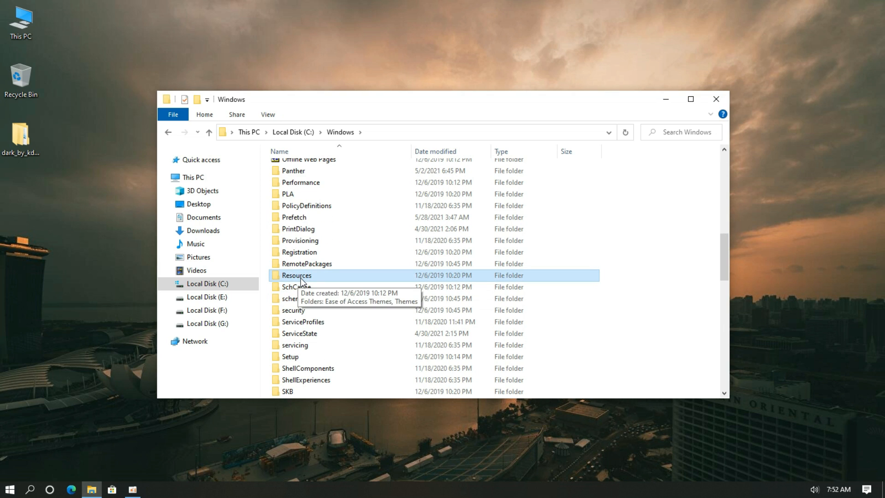
double_click(300, 278)
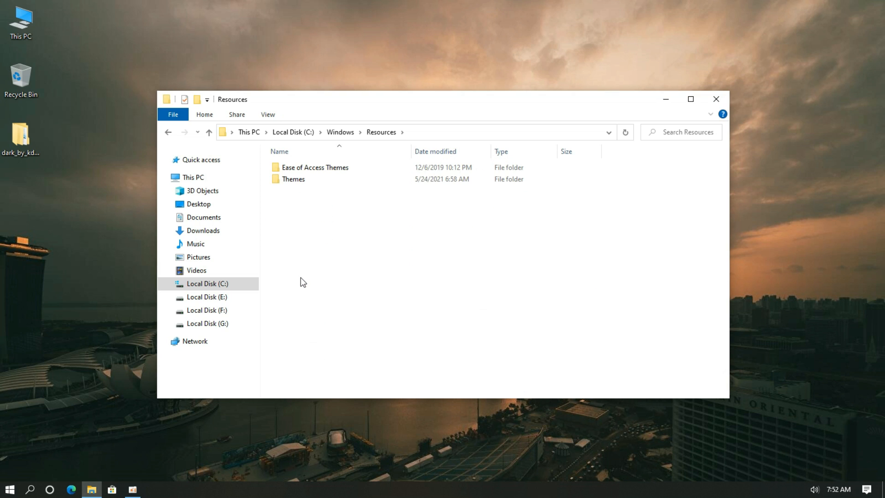
double_click(312, 184)
right_click(309, 240)
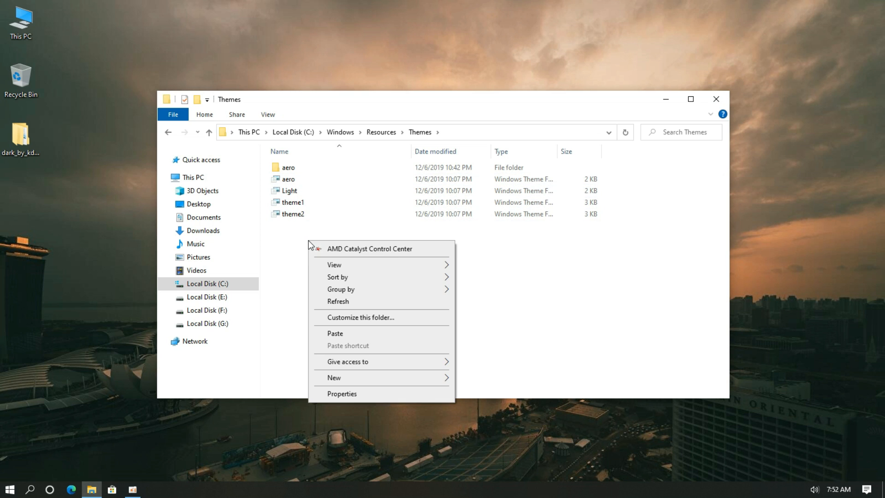
click(322, 333)
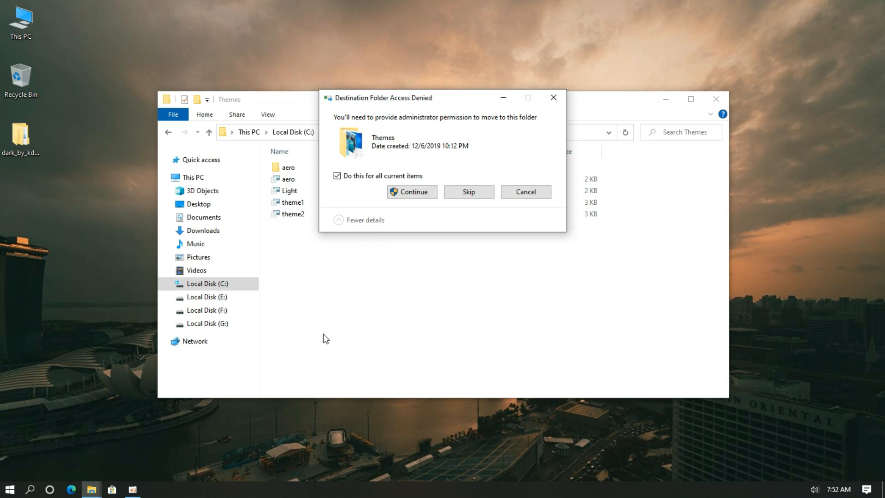
click(409, 195)
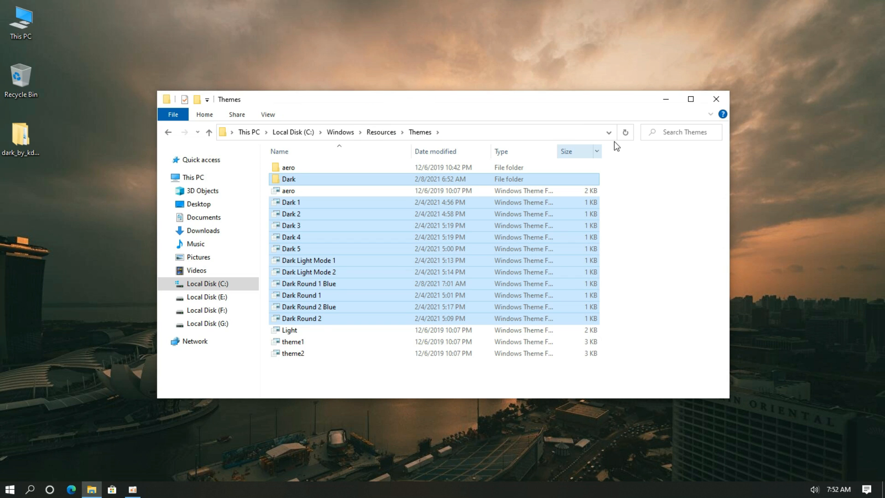
click(715, 99)
Apply the Dark 5 theme in the desktop's personalization settings and close the settings.
right_click(698, 136)
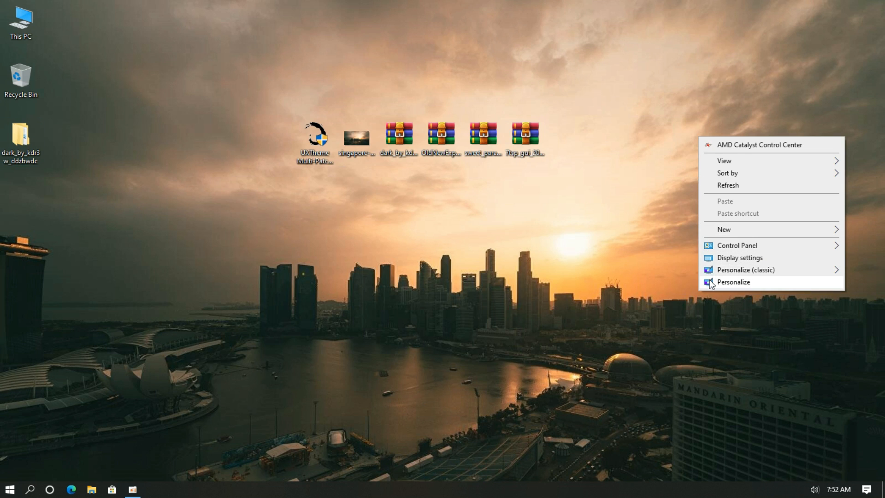
click(733, 282)
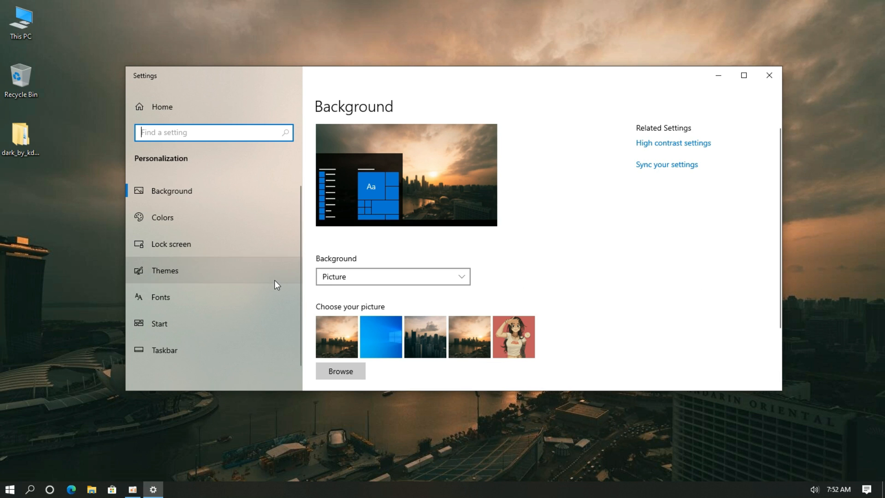
click(275, 280)
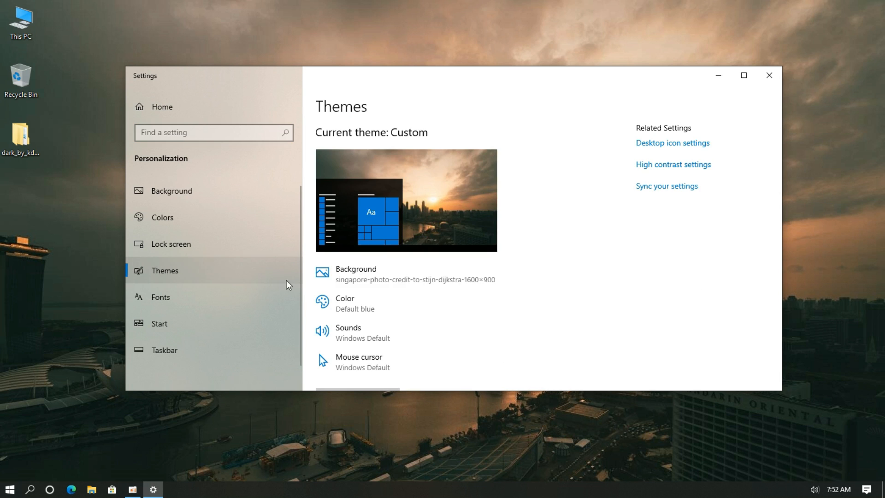
scroll(369, 278, down, 2)
scroll(367, 276, down, 8)
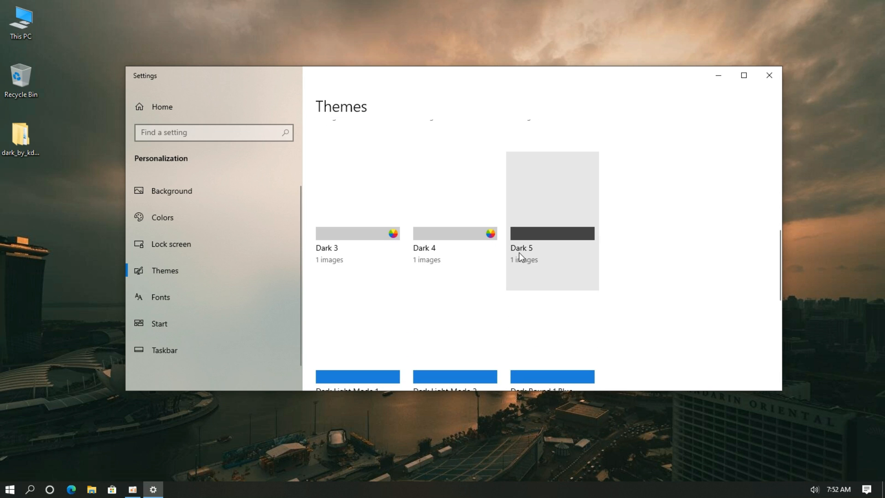
click(539, 212)
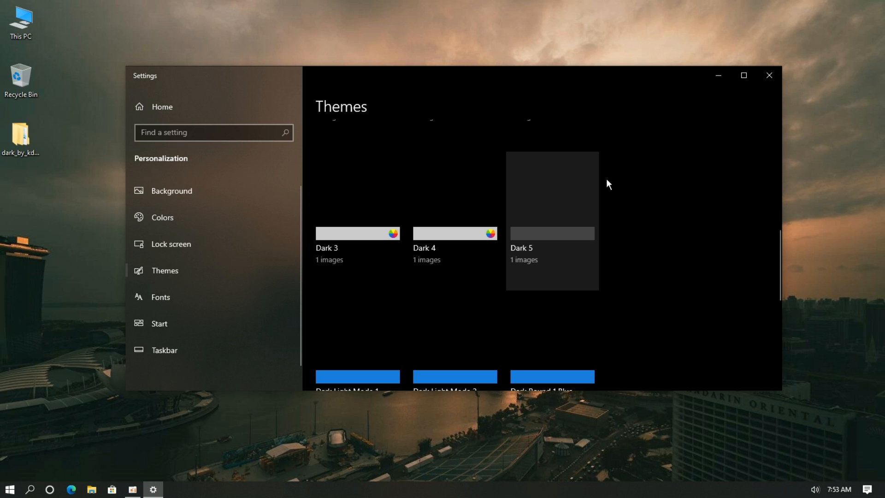
click(777, 78)
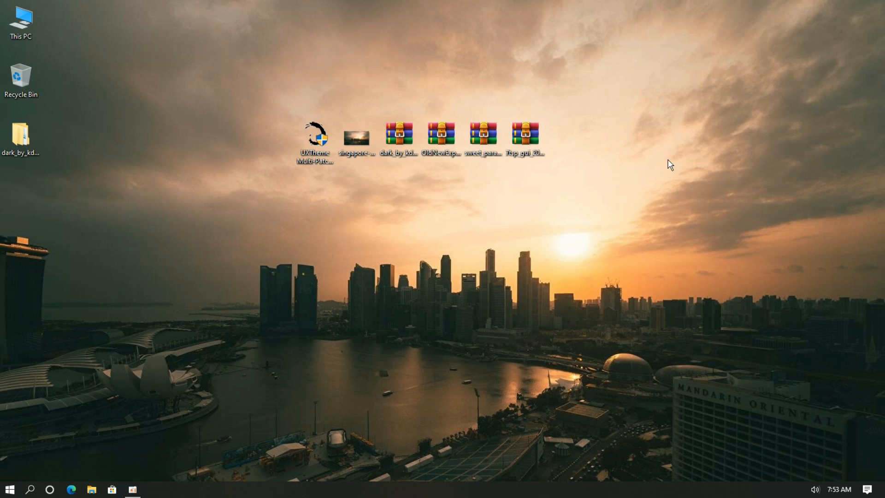
Extract the OldNewExplorer archive into an OldNewExplorer folder on the desktop.
right_click(447, 137)
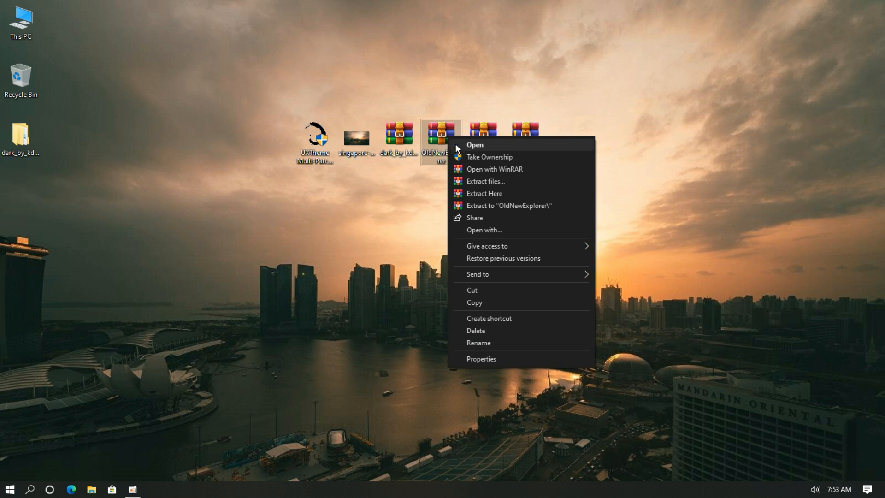
click(468, 182)
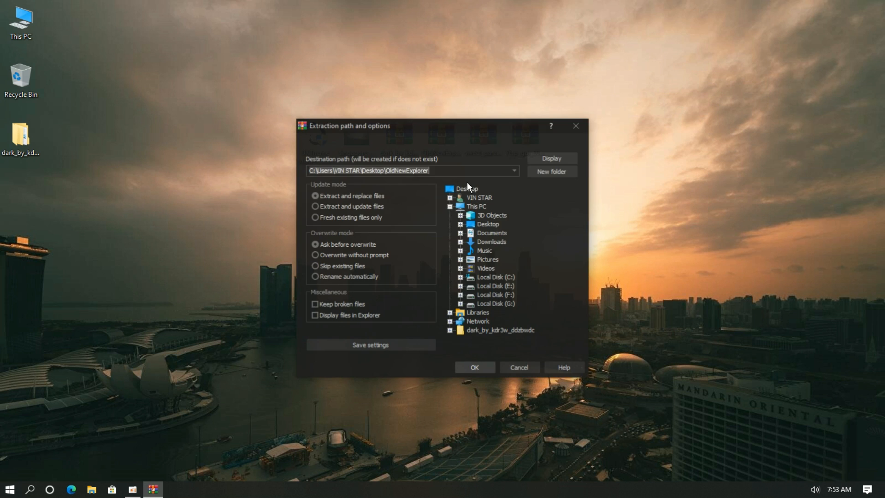
click(475, 367)
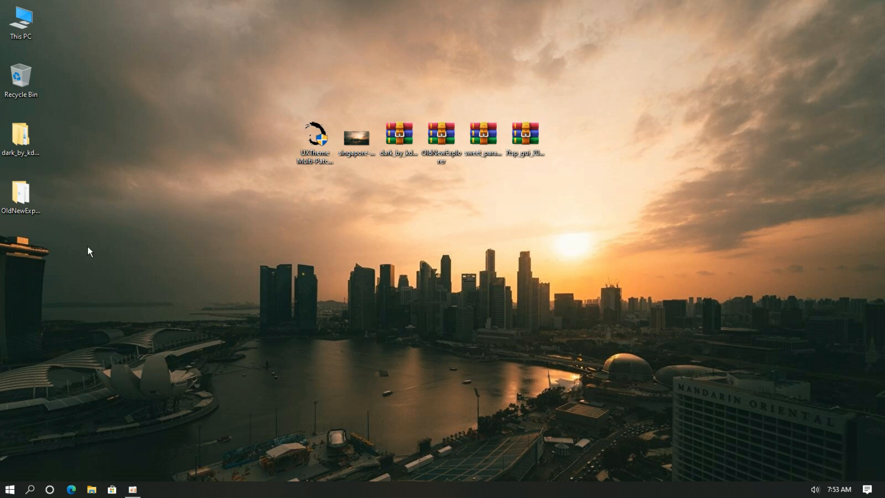
Install OldNewExplorer with classical drive grouping, libraries and the command bar instead of Ribbon, hiding caption text, caption icon and the Up button.
click(16, 195)
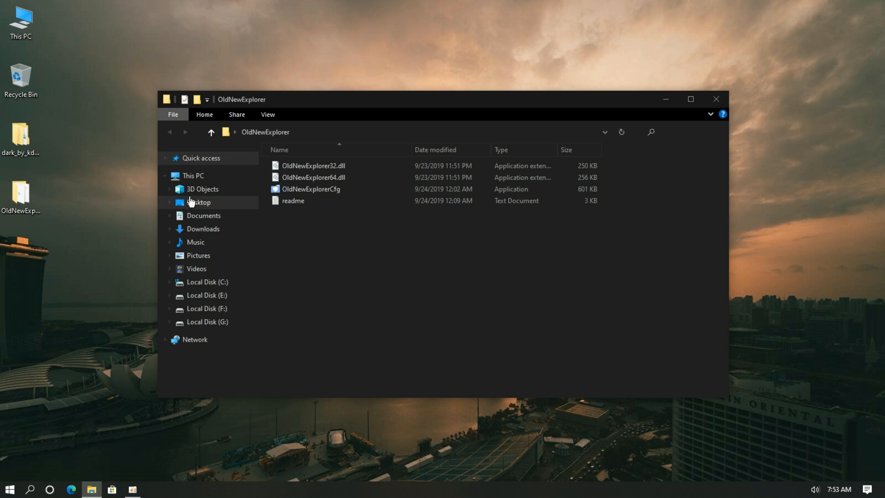
click(286, 192)
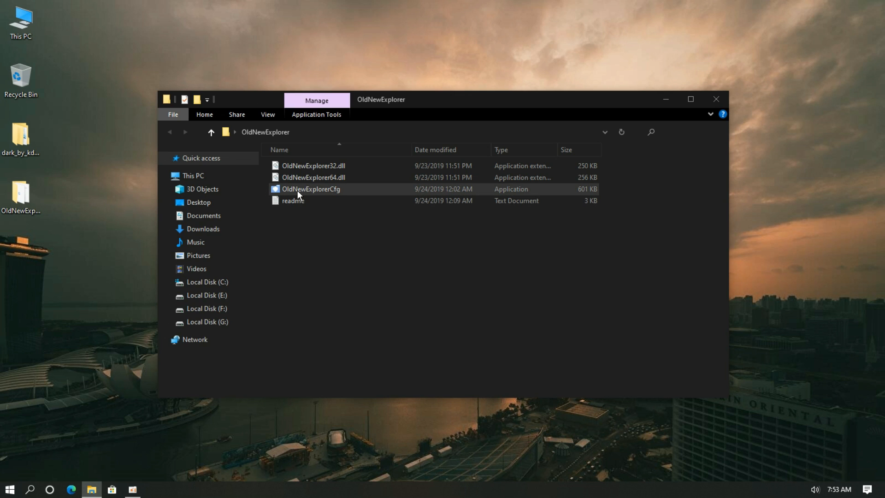
double_click(295, 189)
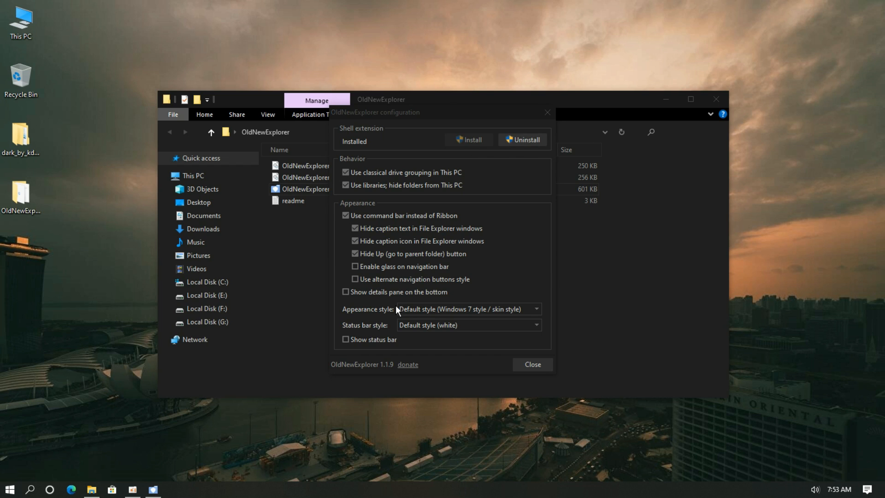
click(516, 359)
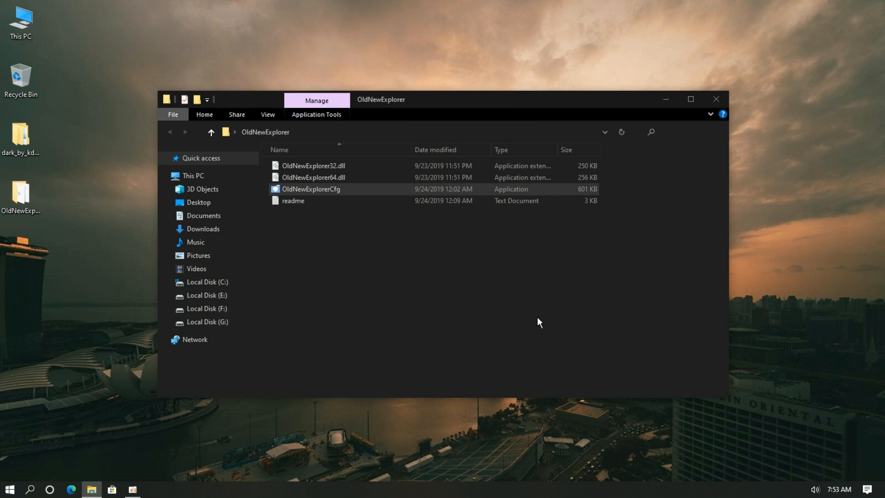
click(715, 100)
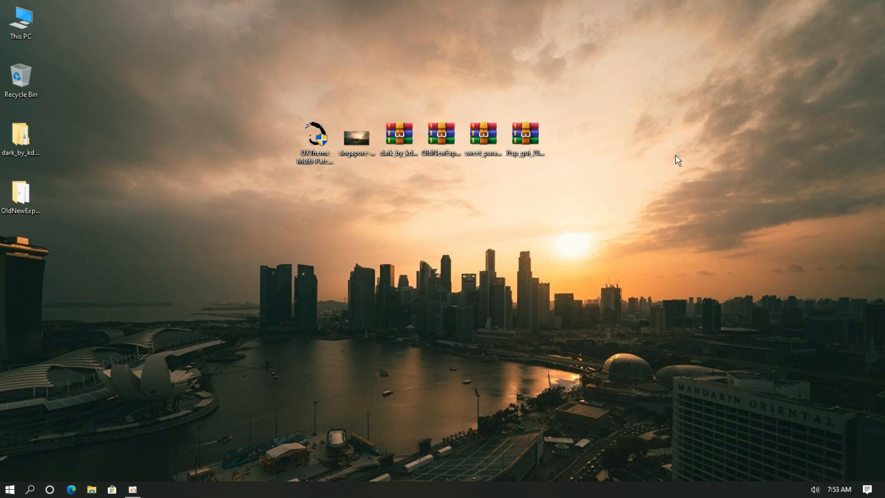
Extract the sweet_paranoia_icon_theme_by_niivu_de8cw2e archive into a folder of the same name on the desktop.
right_click(469, 146)
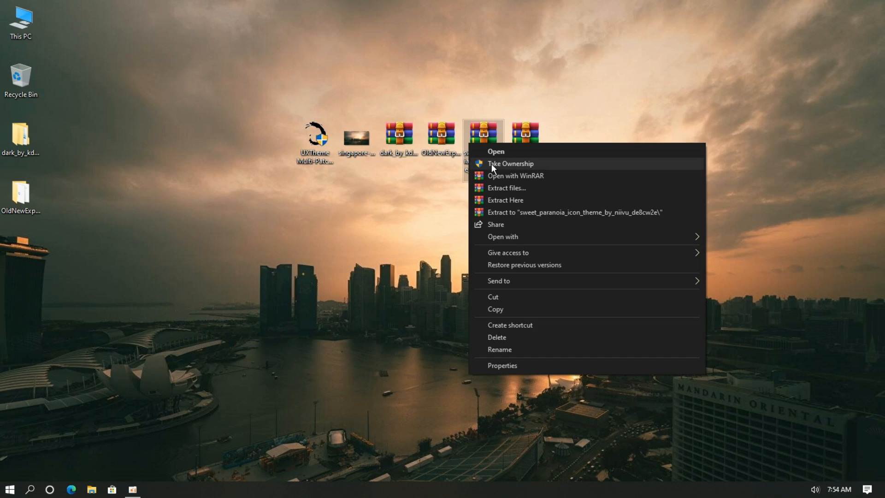
click(500, 189)
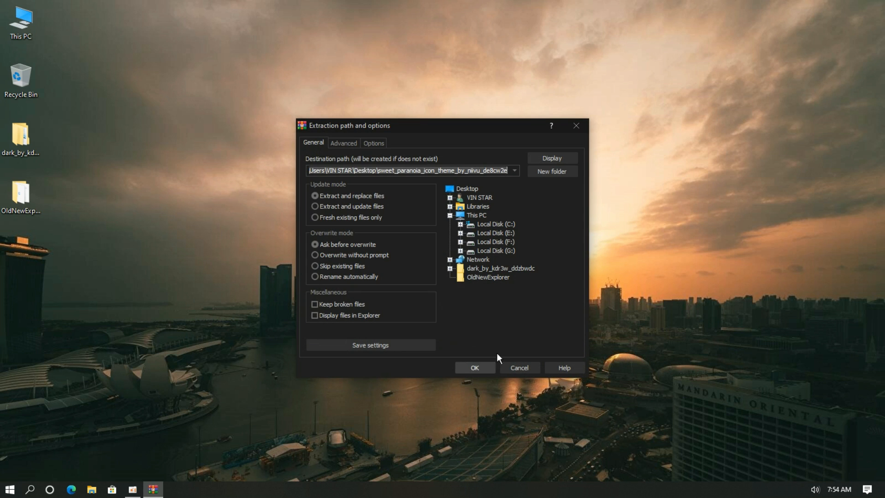
click(484, 363)
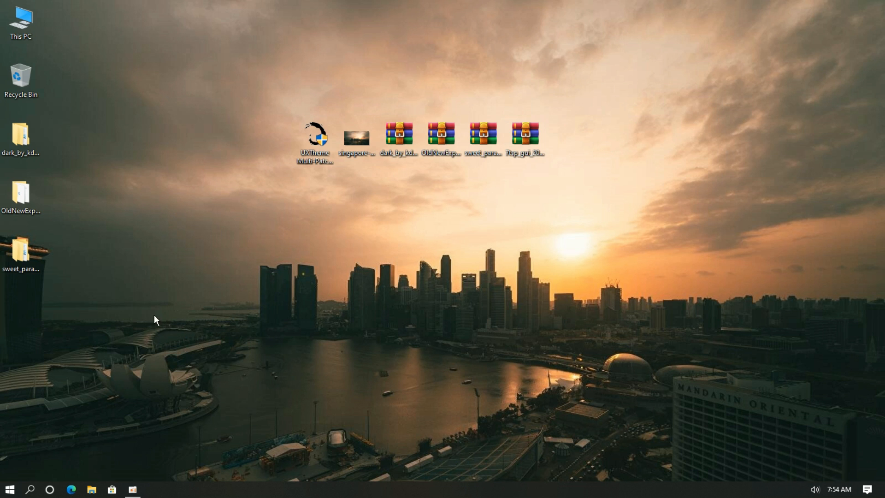
Rename 7TSP candy.7z.remove to 7TSP candy.7z in the Sweet Paranoia Icon Theme > 7TSP folder, accepting the extension change.
click(26, 257)
double_click(27, 247)
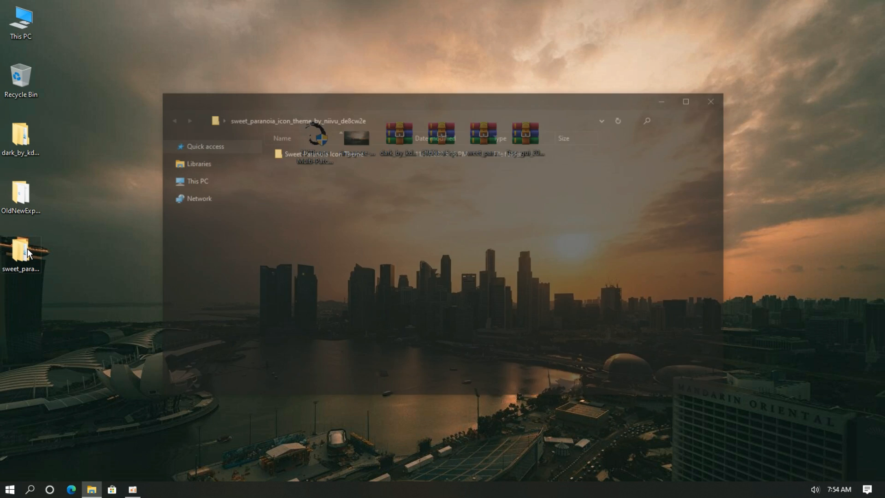
double_click(303, 155)
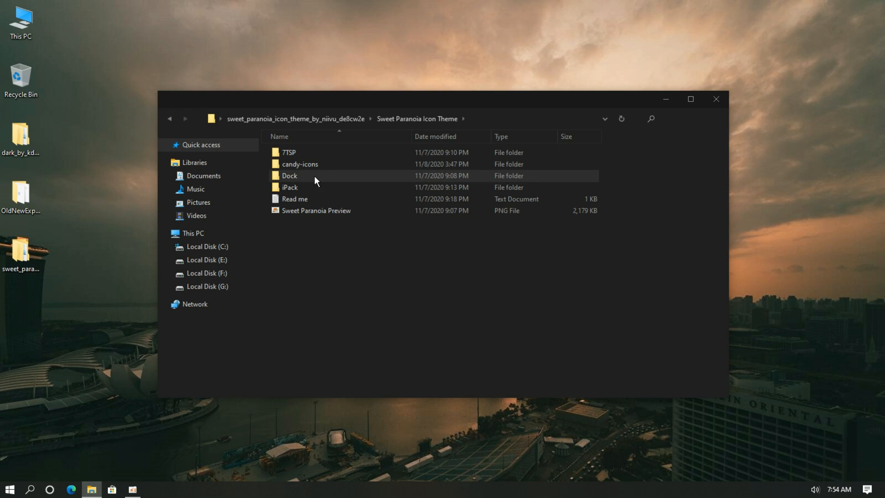
double_click(294, 153)
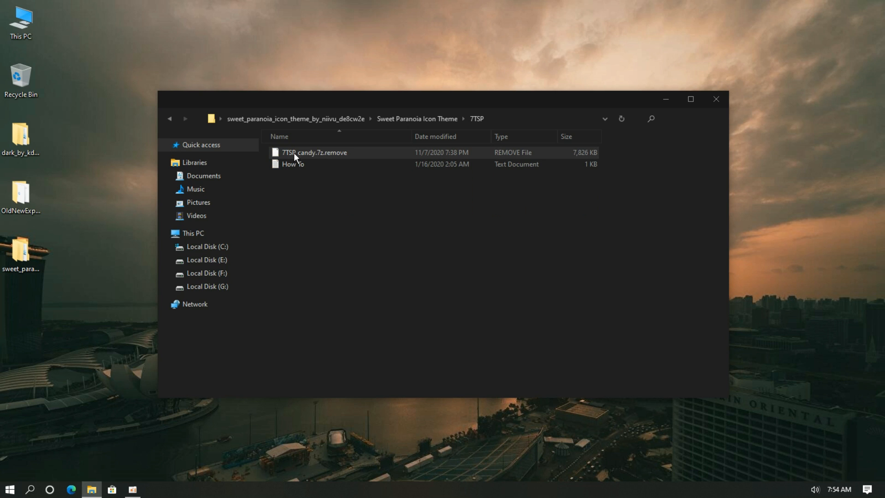
right_click(339, 156)
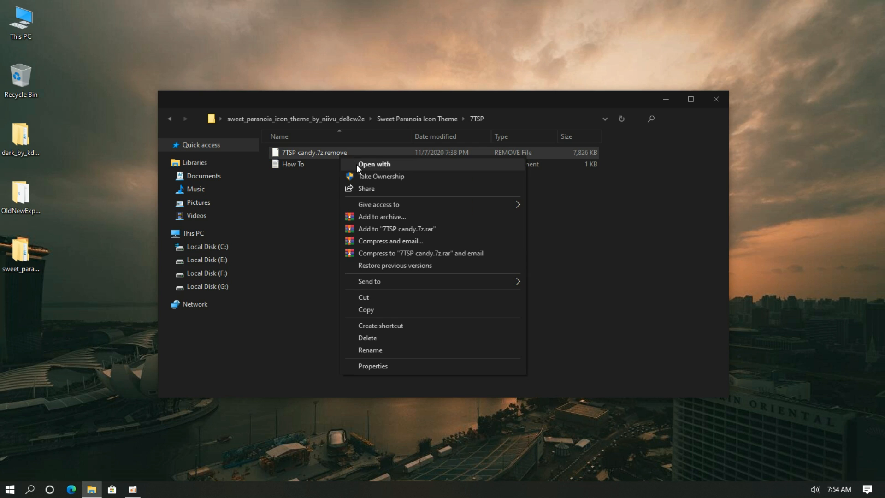
click(369, 350)
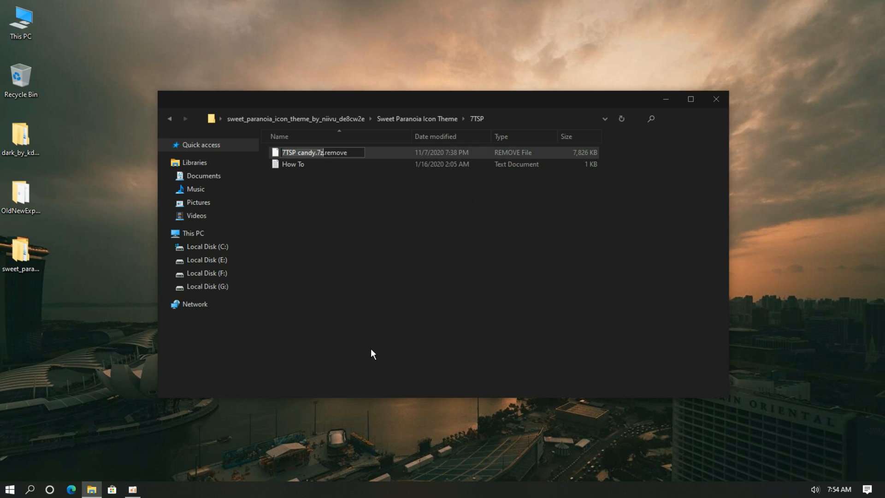
click(361, 155)
key(BackSpace)
key(BackSpace)
key(BackSpace)
key(BackSpace)
key(BackSpace)
key(BackSpace)
key(BackSpace)
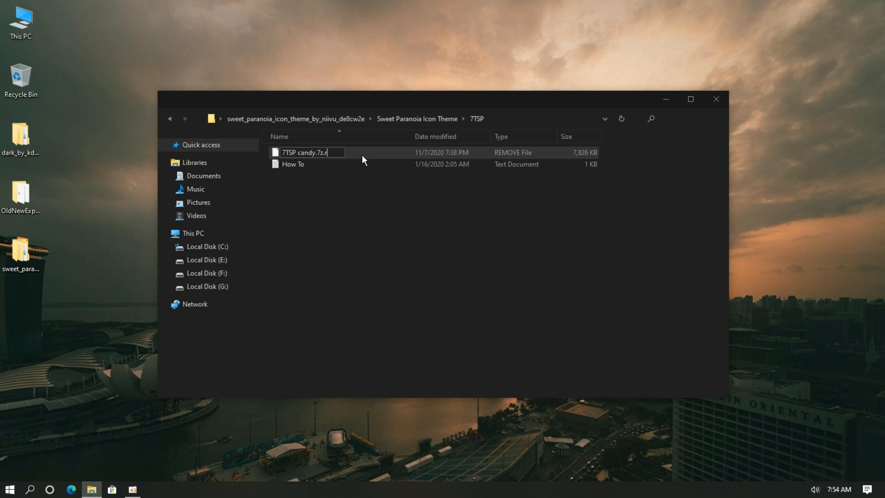
key(Return)
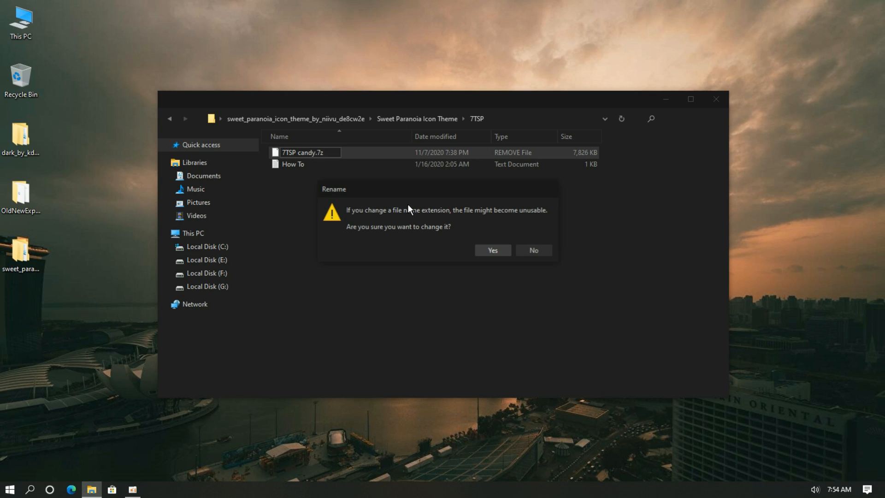
click(479, 249)
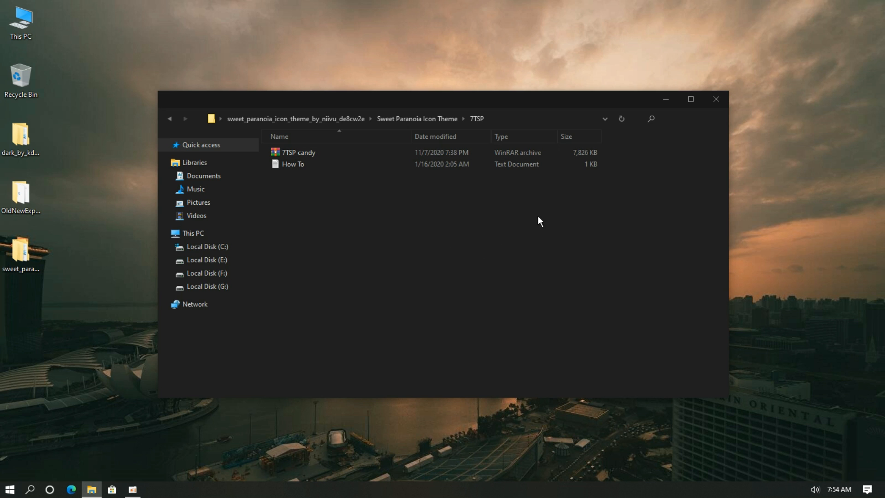
Extract the 7tsp_gui_2019_edition_by_devillnside_ddb5026 archive into a folder of the same name on the desktop.
click(717, 97)
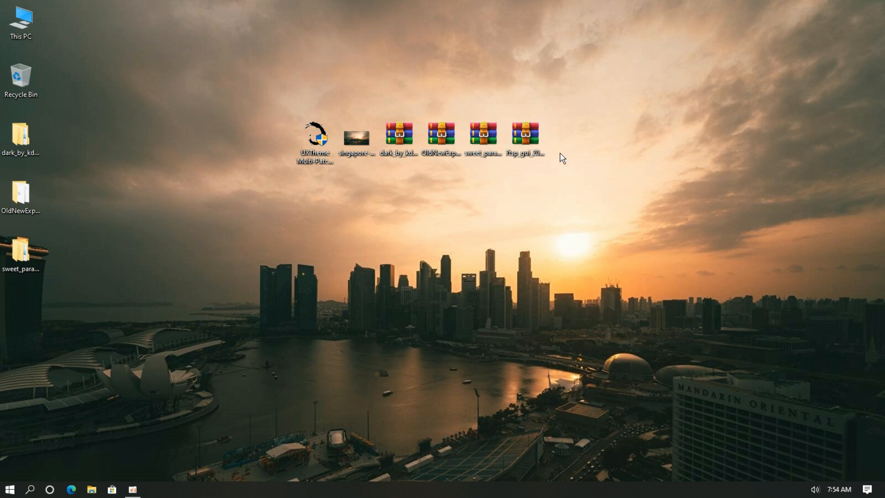
right_click(545, 141)
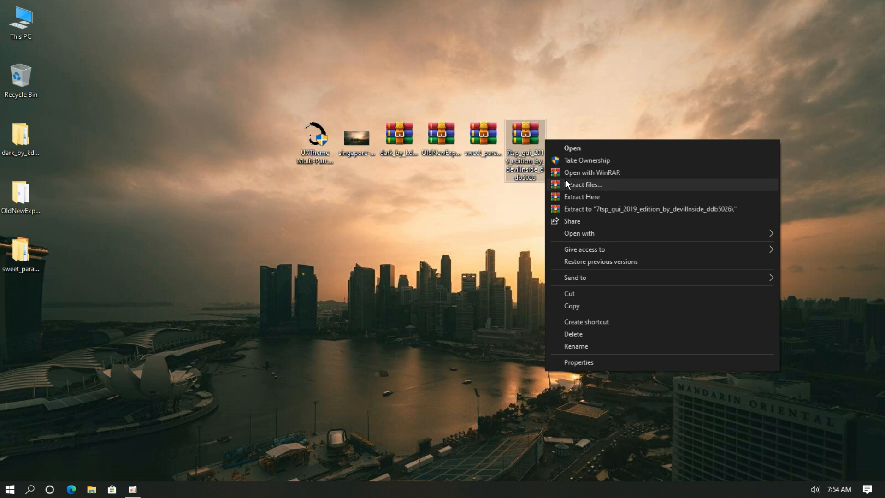
click(583, 184)
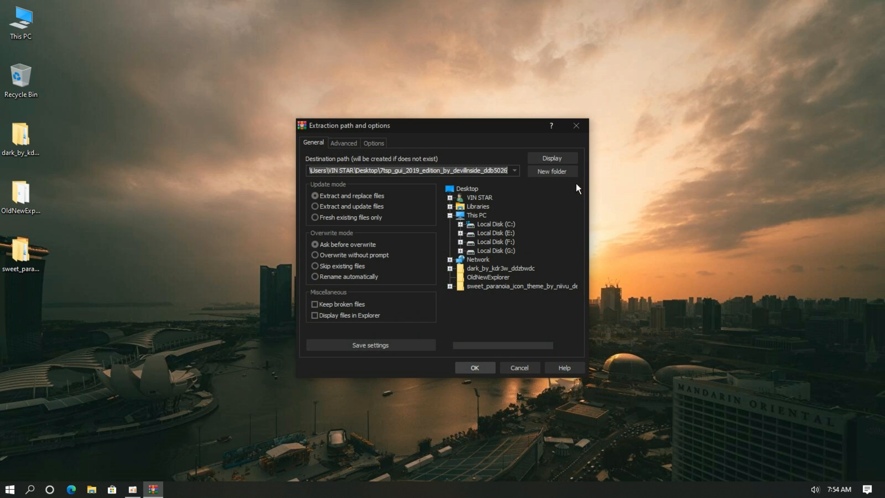
click(487, 365)
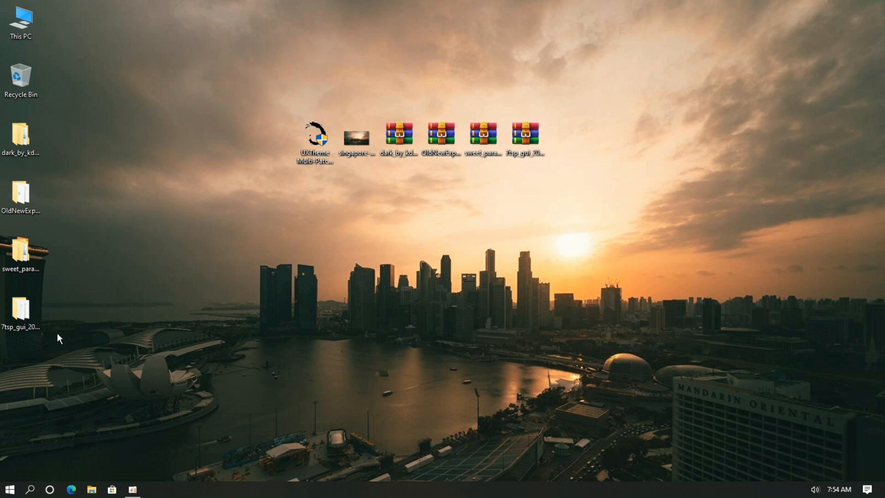
Rename 7tsp GUI v0.6(2019).ee to 7tsp GUI v0.6(2019).exe in the extracted 7tsp_gui folder, accepting the extension change.
double_click(27, 327)
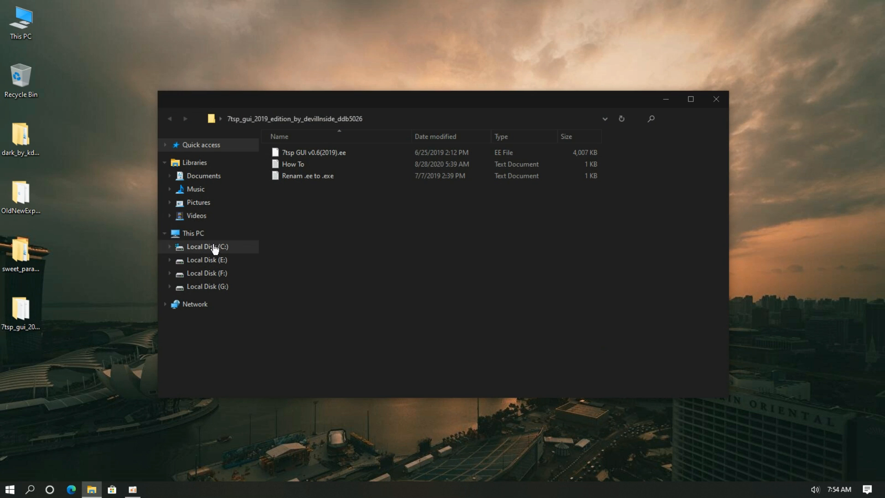
right_click(347, 154)
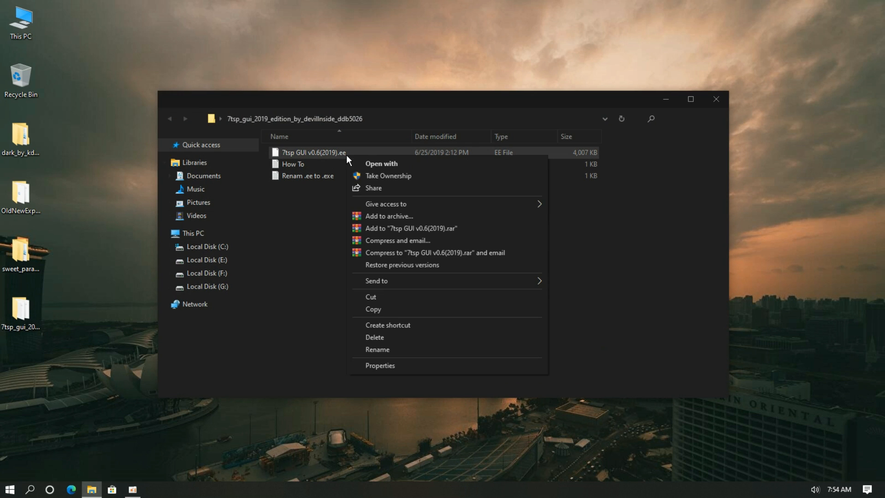
click(377, 349)
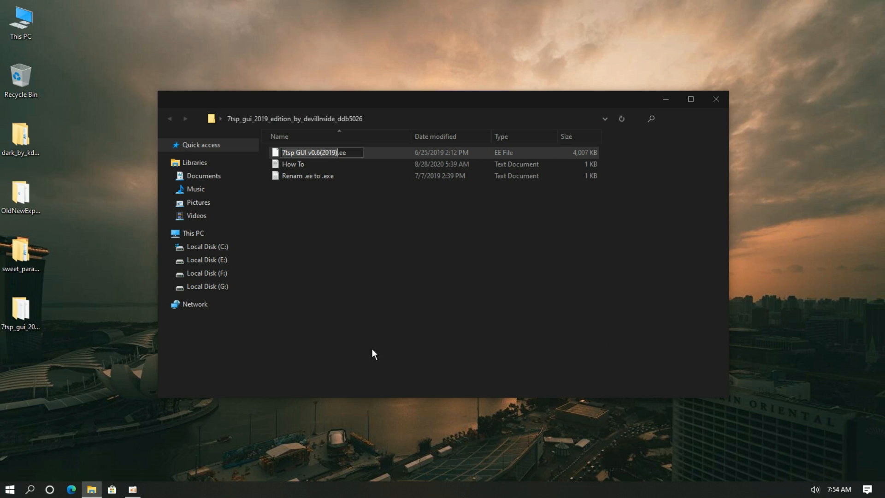
click(343, 152)
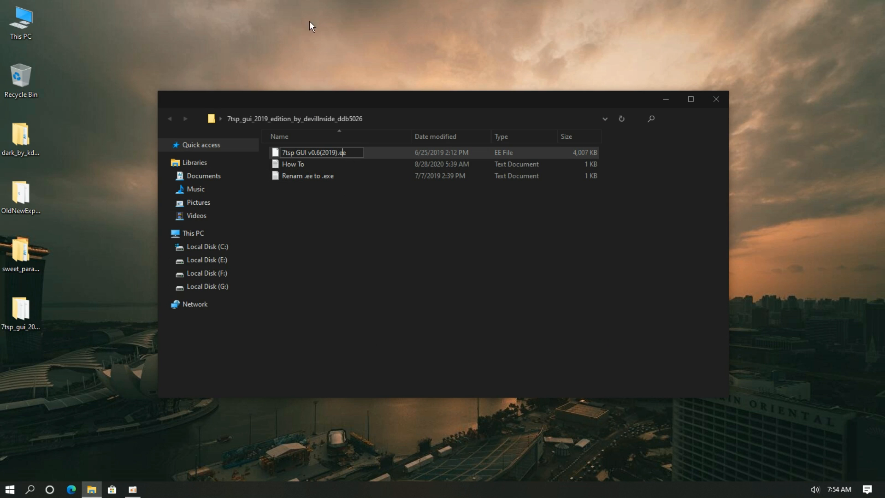
text(x)
key(Return)
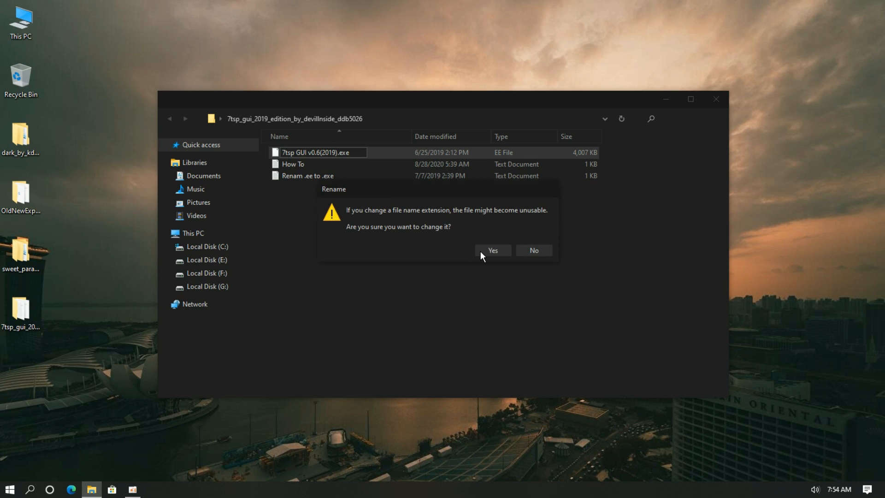
click(480, 252)
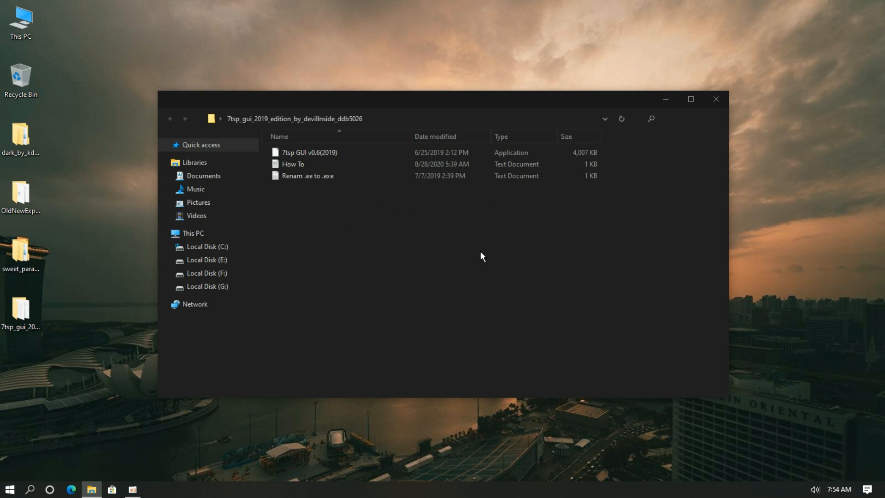
Launch 7tsp GUI v0.6(2019) and add the custom pack 7TSP candy.7z from the desktop's Sweet Paranoia Icon Theme > 7TSP folder.
right_click(362, 236)
click(386, 291)
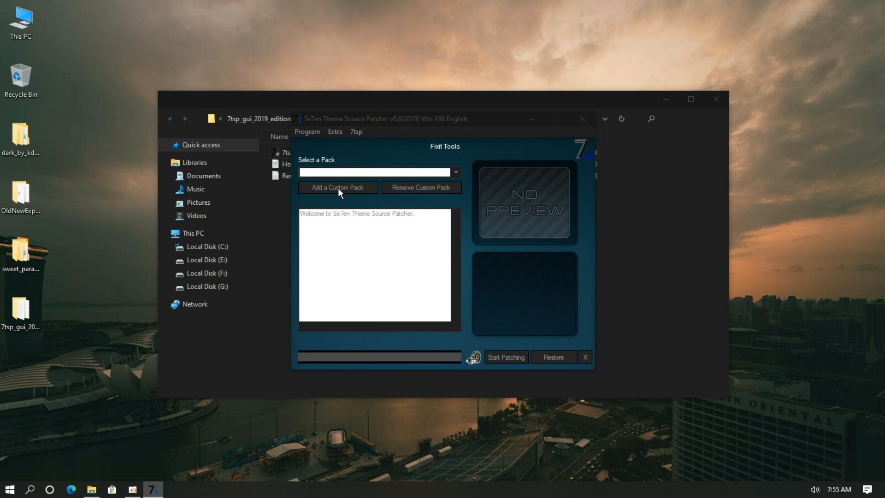
click(338, 187)
click(339, 191)
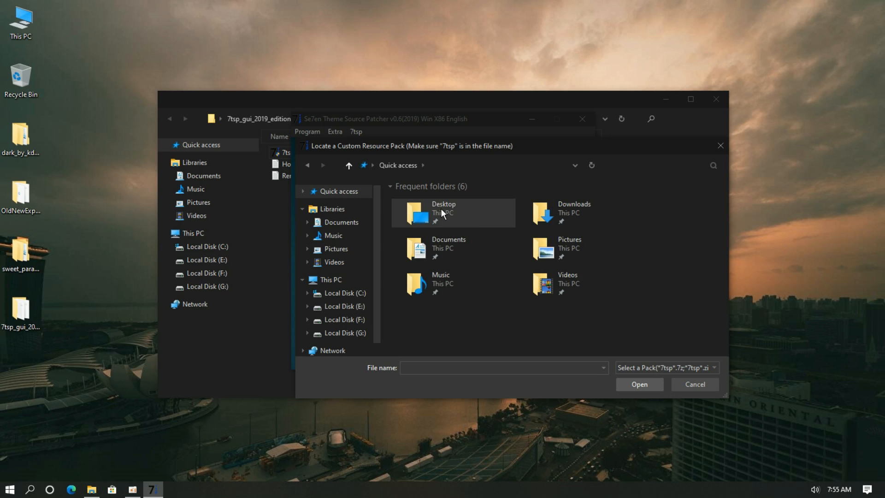
double_click(440, 209)
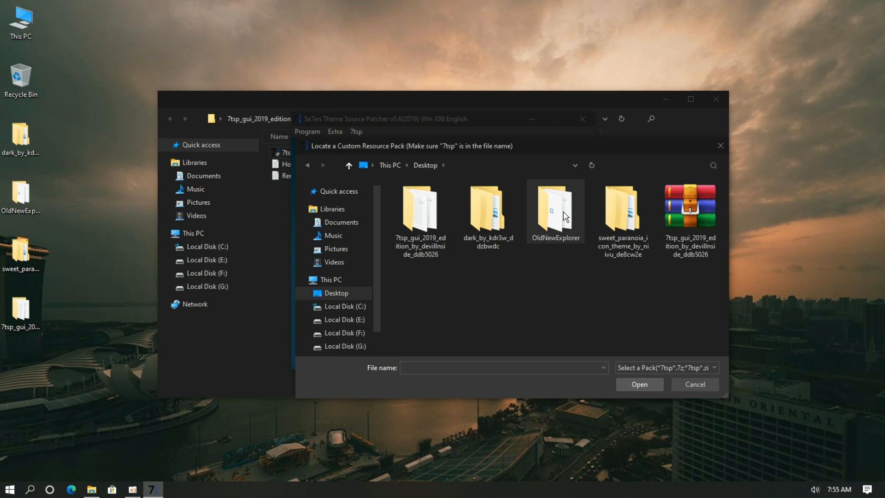
double_click(617, 221)
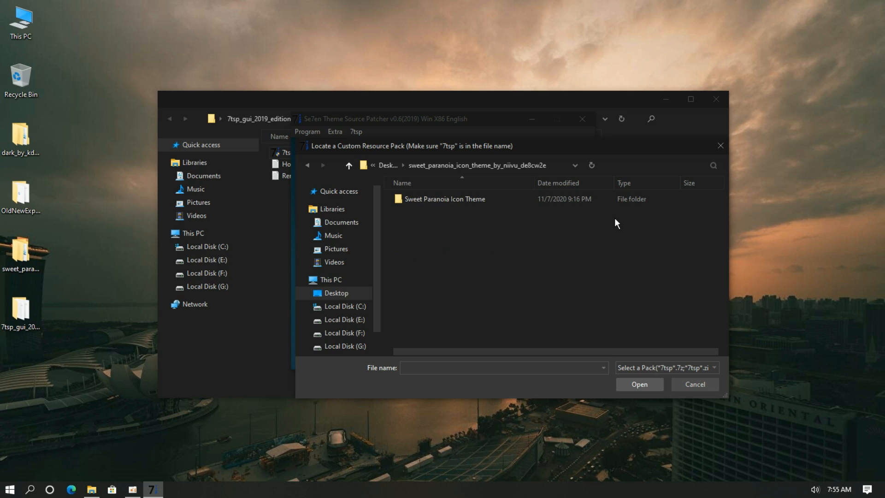
double_click(471, 201)
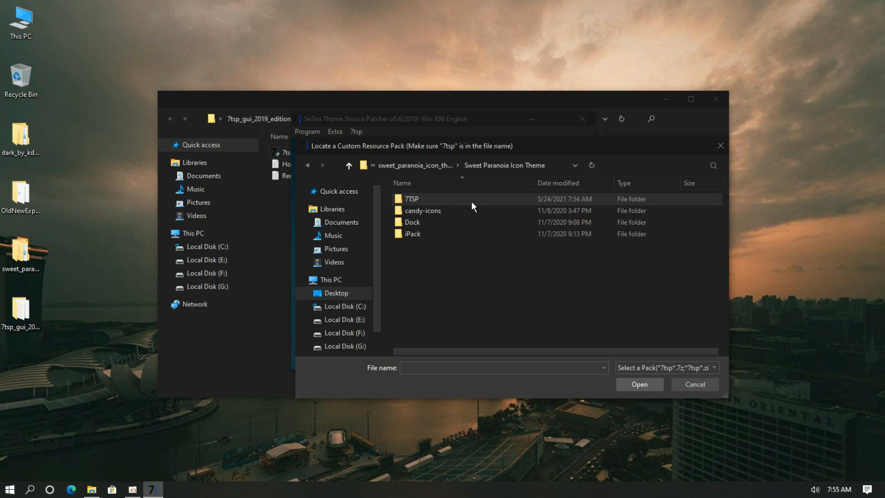
double_click(423, 201)
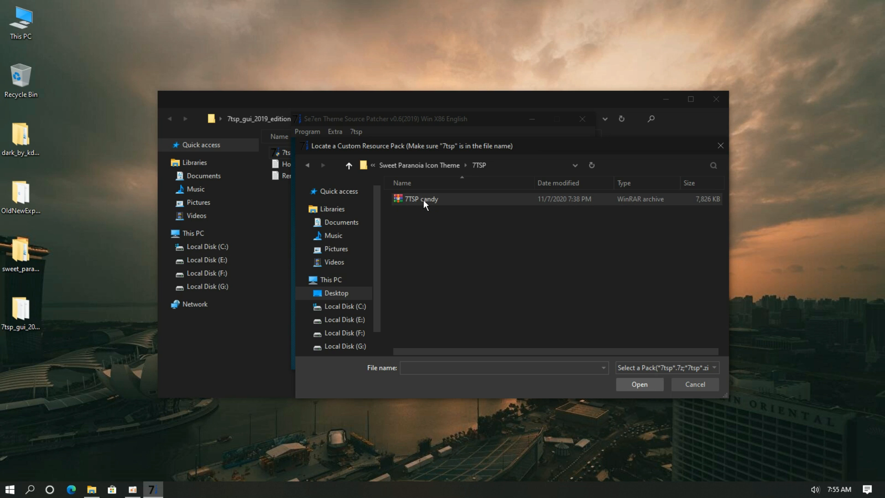
double_click(422, 200)
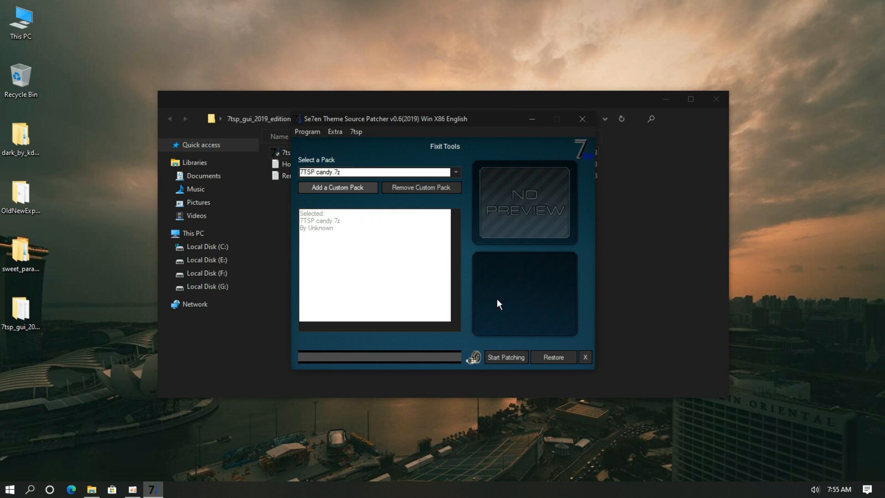
Patch the system with the 7TSP candy.7z icon pack, keeping restore point creation enabled.
click(504, 359)
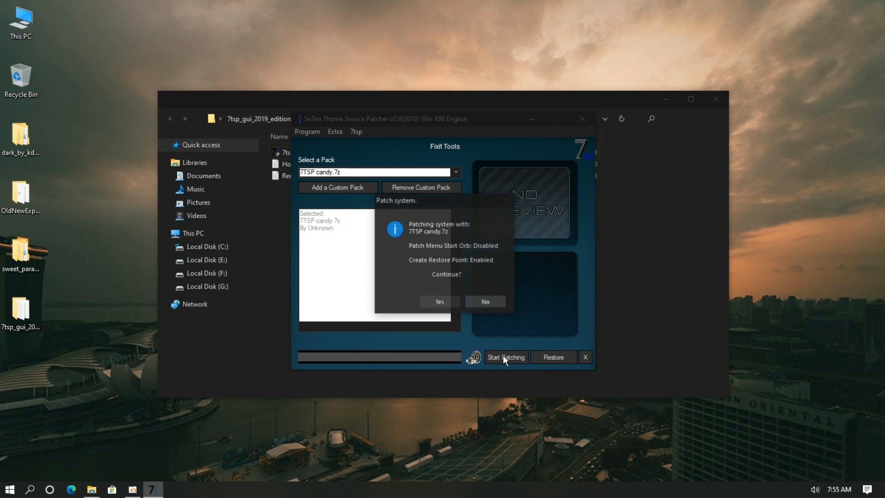
click(447, 307)
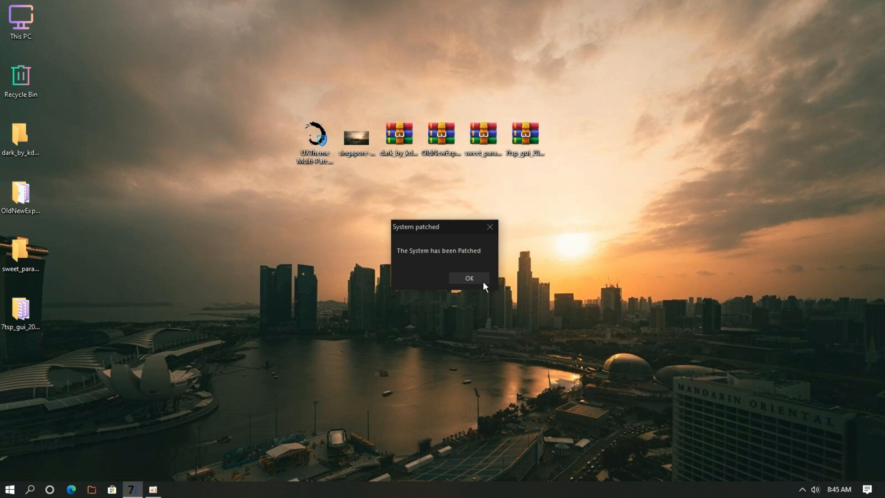
click(483, 281)
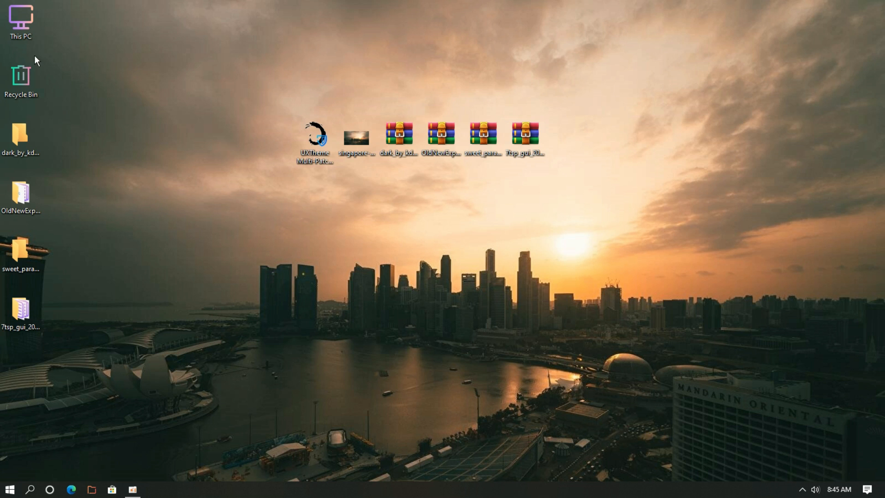
Inspect the drive and folder icons in This PC and on Local Disk (C:).
double_click(26, 34)
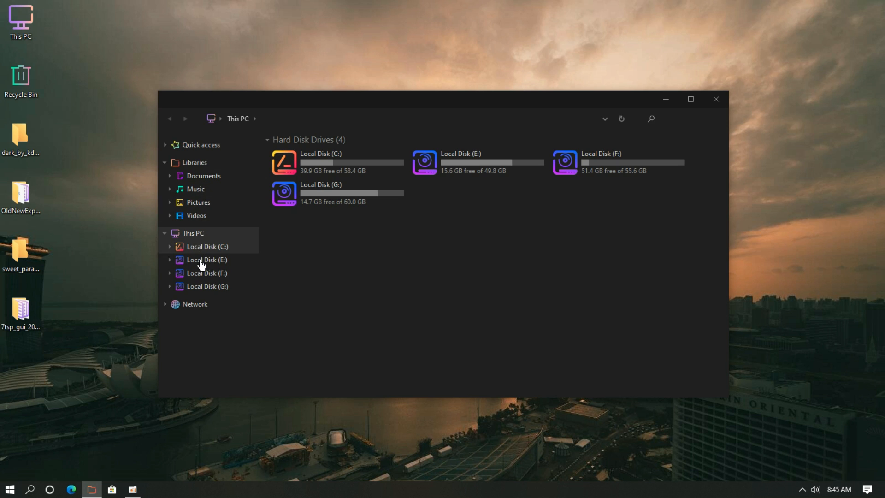
double_click(290, 164)
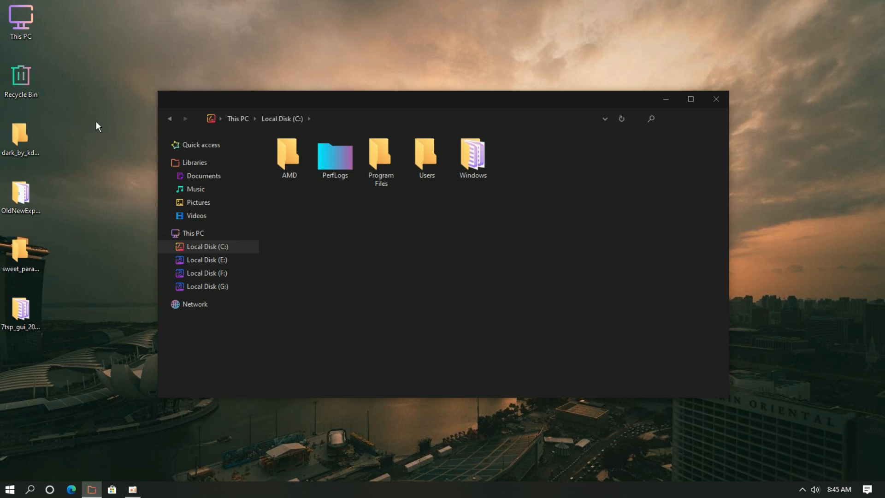
click(169, 119)
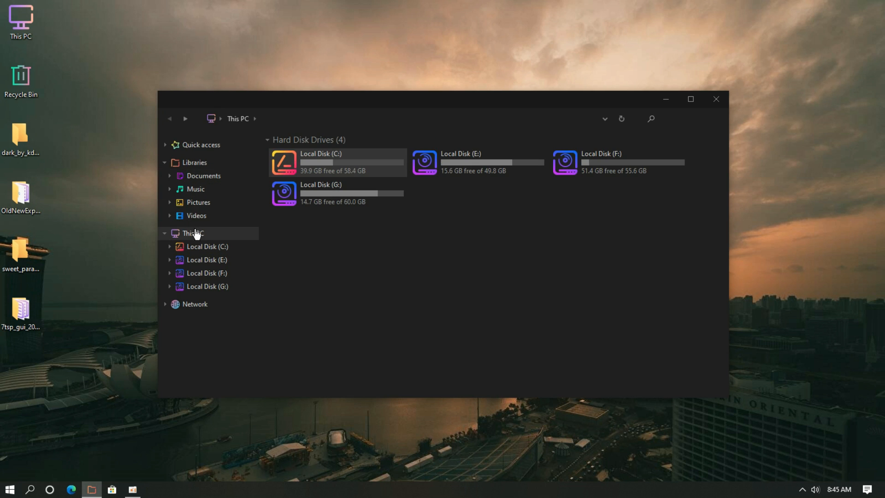
Disable Show thumbnails instead of icons in the system's visual effects settings, and check the folder icons on Local Disk (C:).
right_click(271, 234)
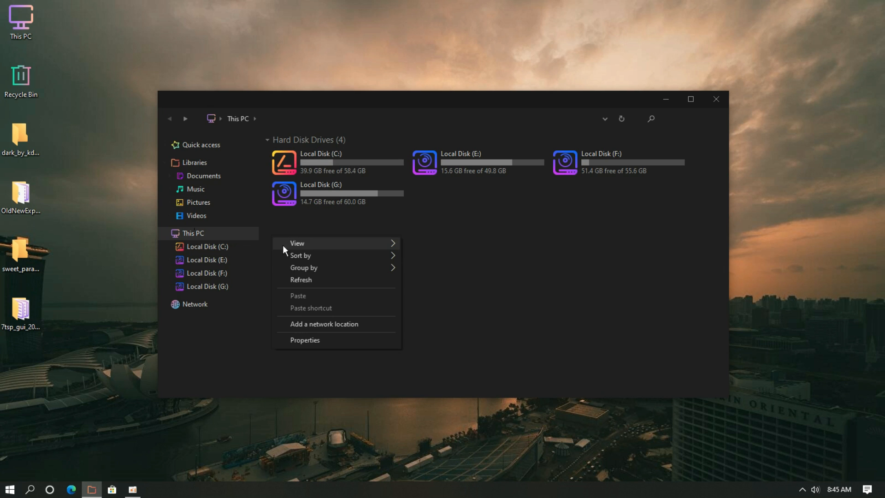
click(306, 341)
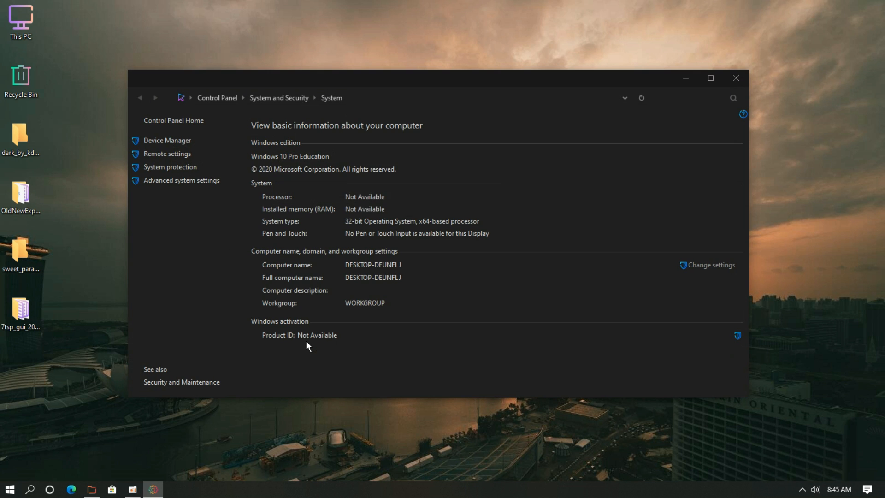
click(207, 184)
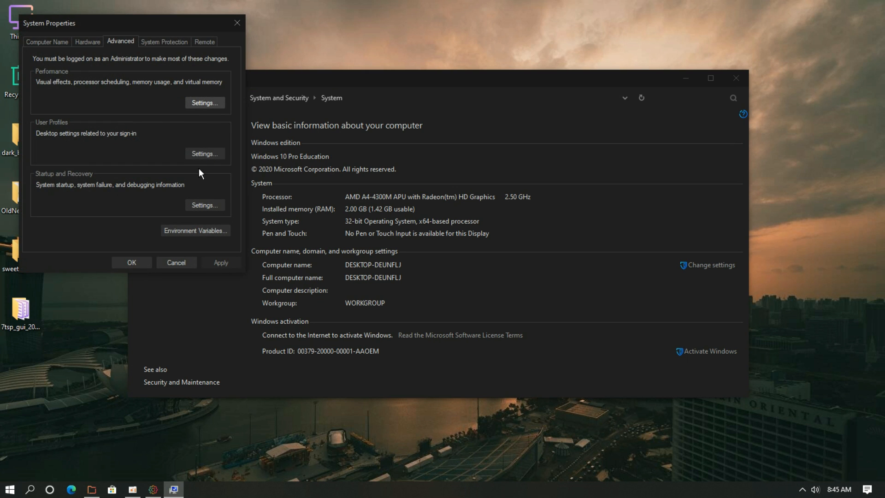
drag(139, 27, 298, 109)
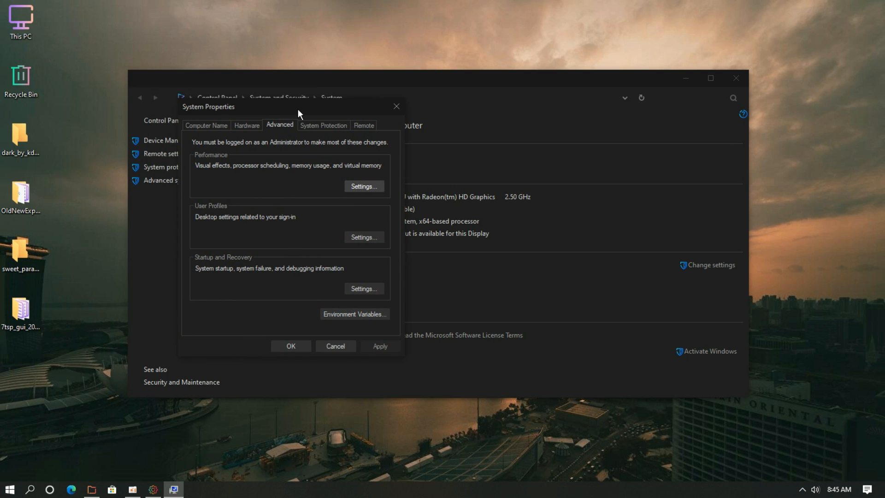
click(359, 185)
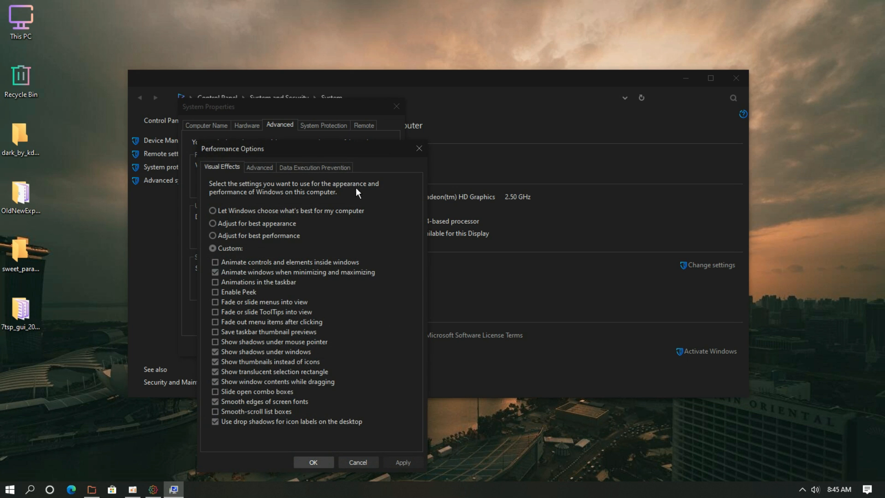
click(228, 361)
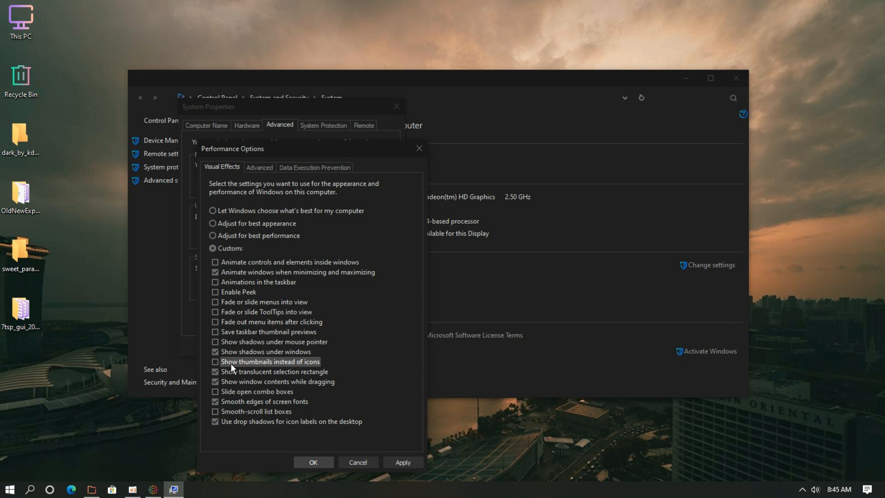
click(314, 462)
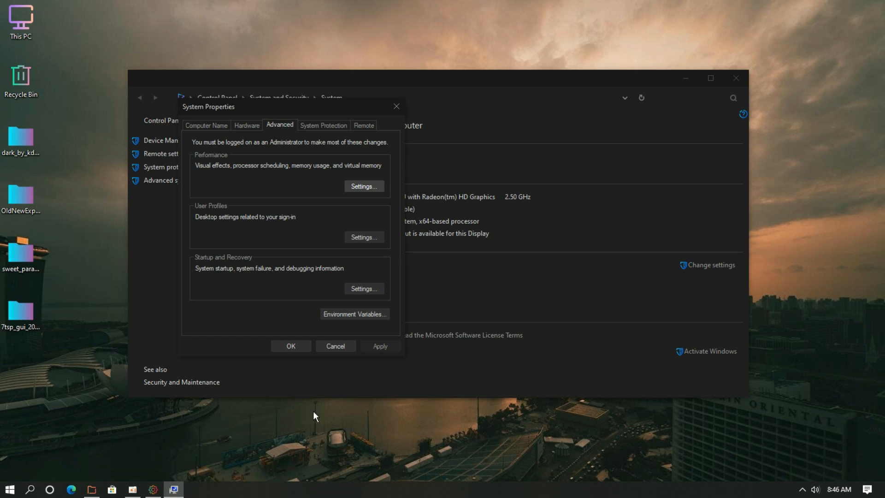
click(299, 348)
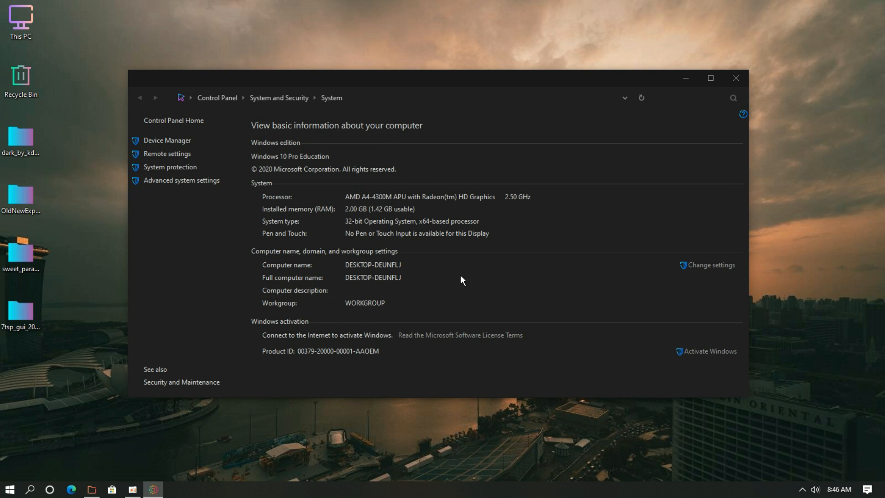
click(733, 79)
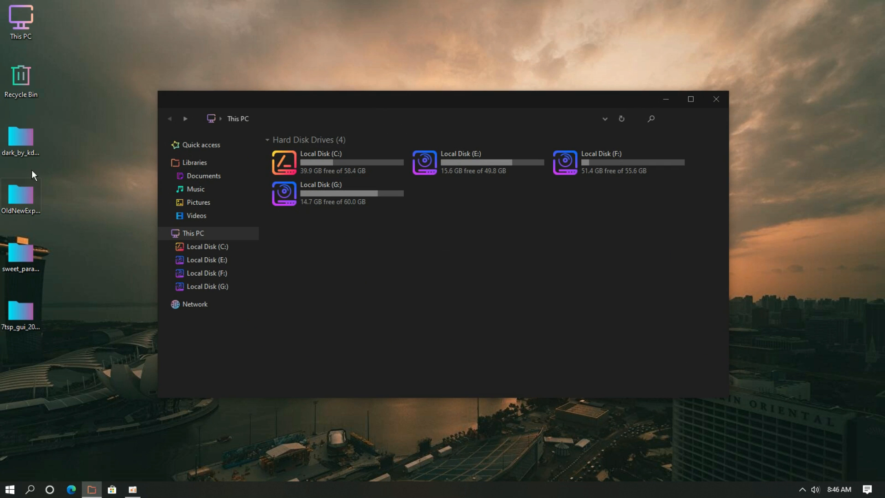
double_click(286, 160)
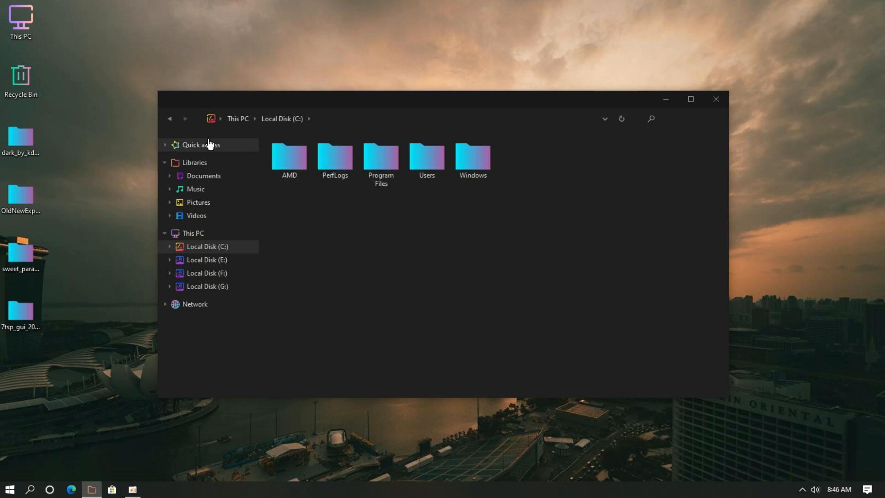
click(170, 118)
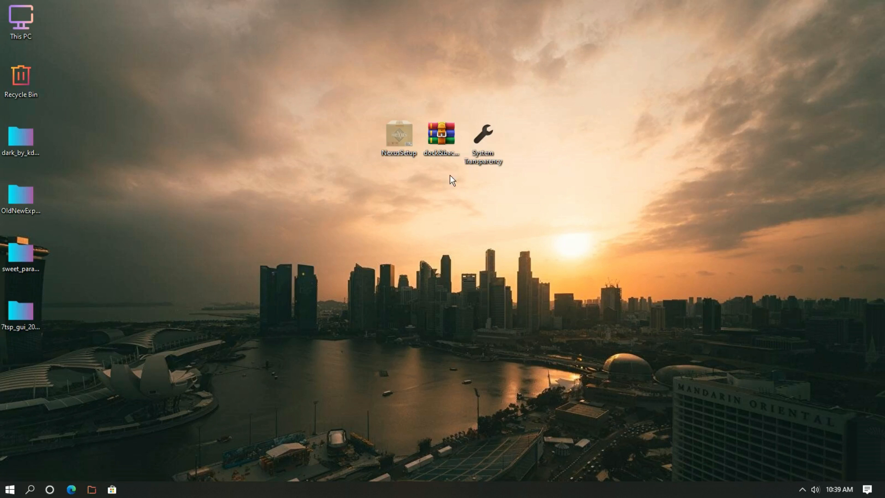
Install Nexus 20.10 from NexusSetup in English with the license accepted and the Winstep Start menu folder, and launch it on finishing.
double_click(420, 153)
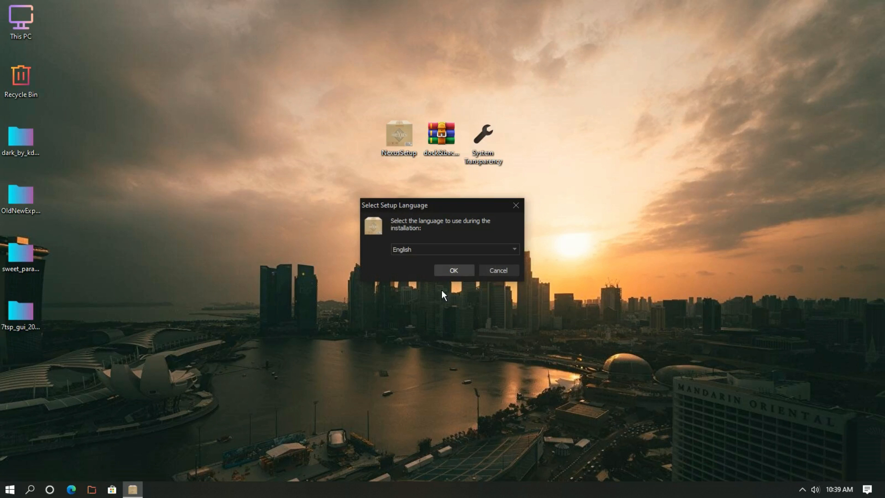
click(448, 277)
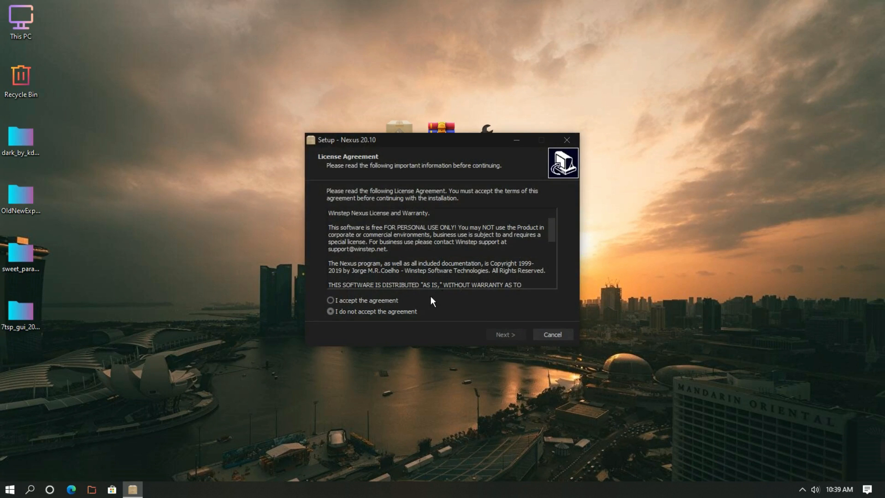
click(397, 300)
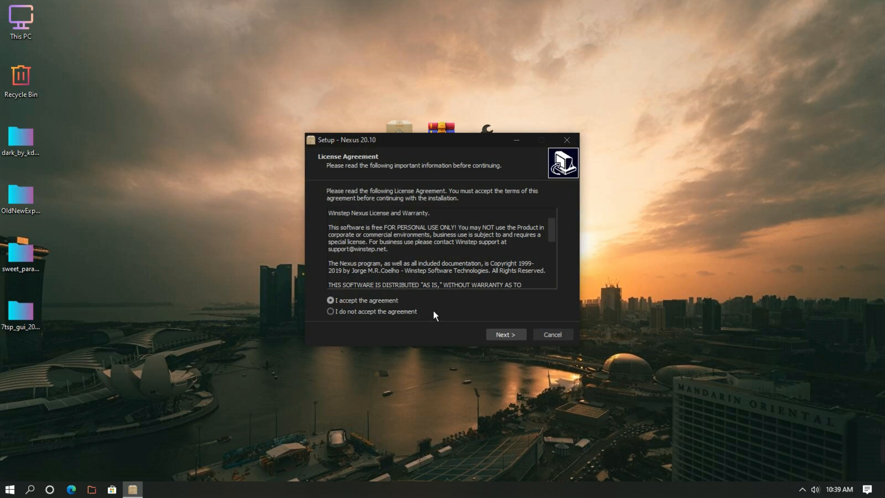
click(498, 334)
click(499, 335)
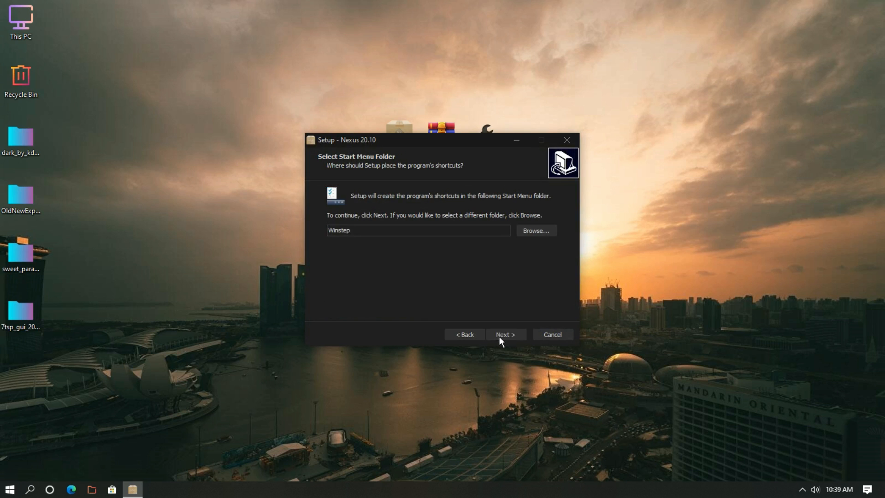
click(499, 335)
click(498, 335)
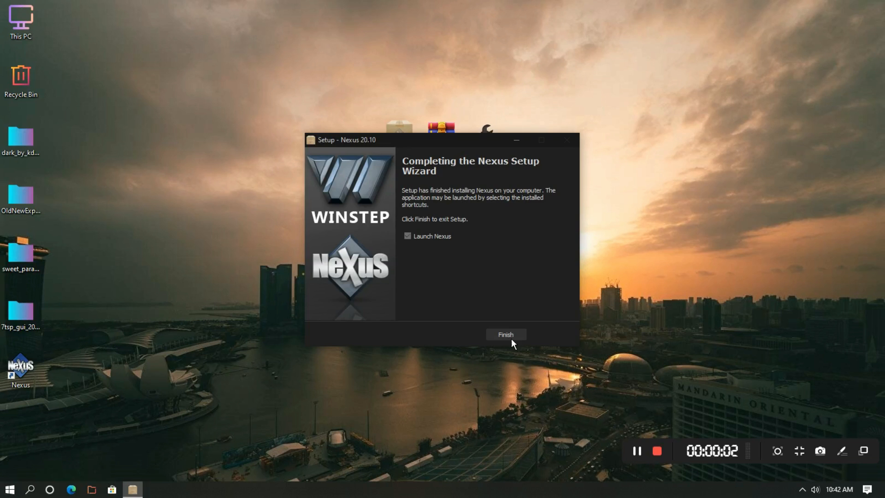
click(507, 335)
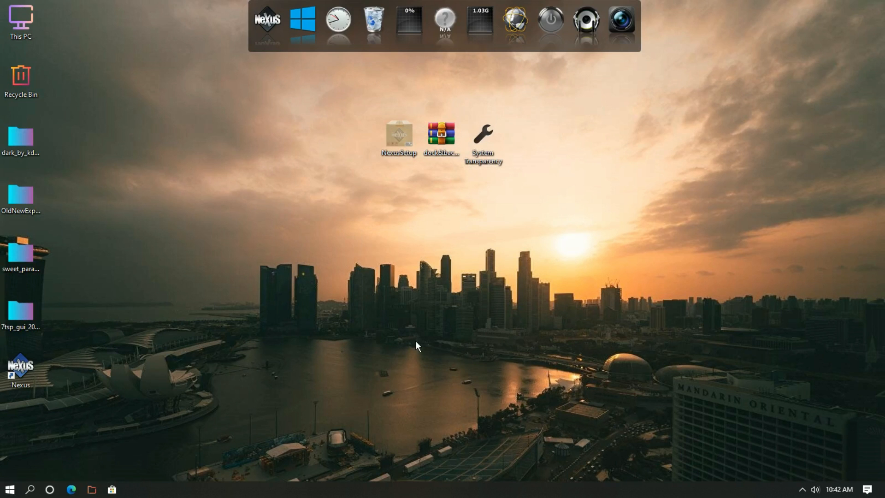
Copy the candy-icons folder from the desktop's Sweet Paranoia Icon Theme folder to the root of Local Disk (C:).
double_click(37, 266)
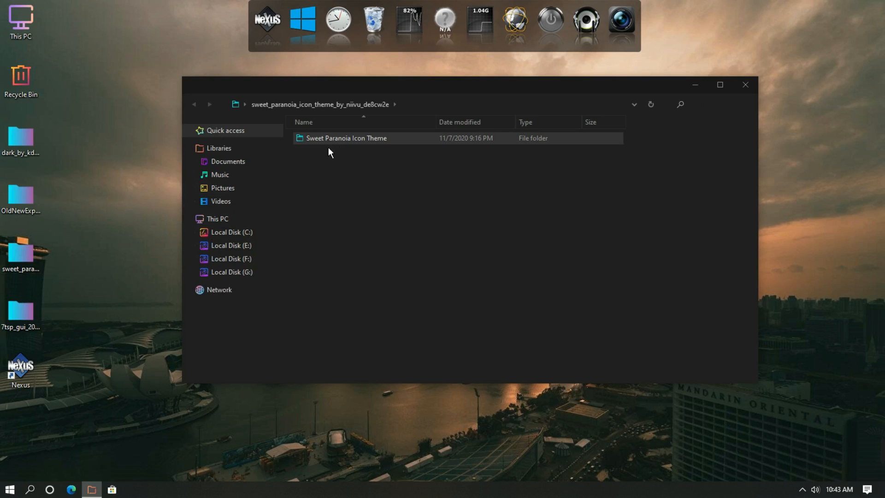
double_click(346, 146)
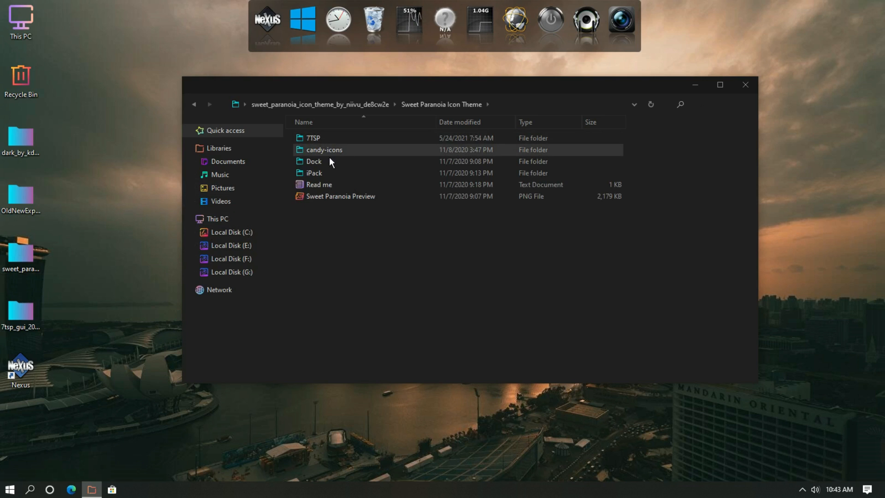
right_click(337, 154)
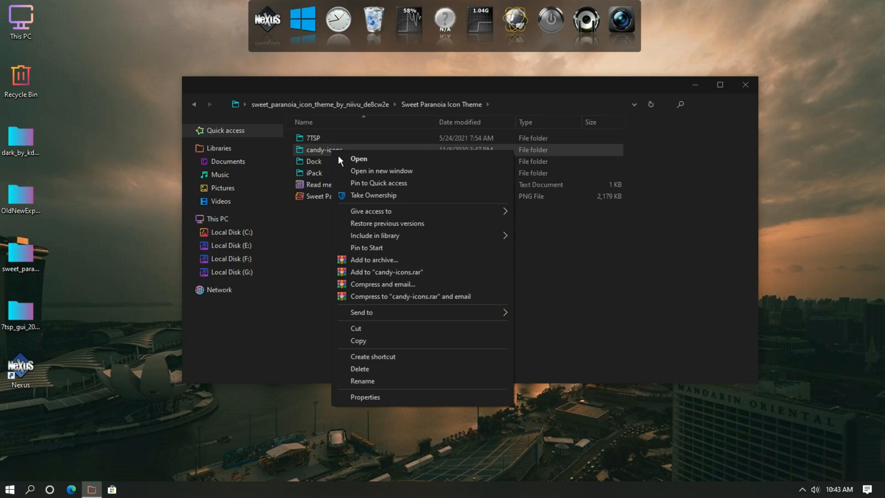
click(359, 340)
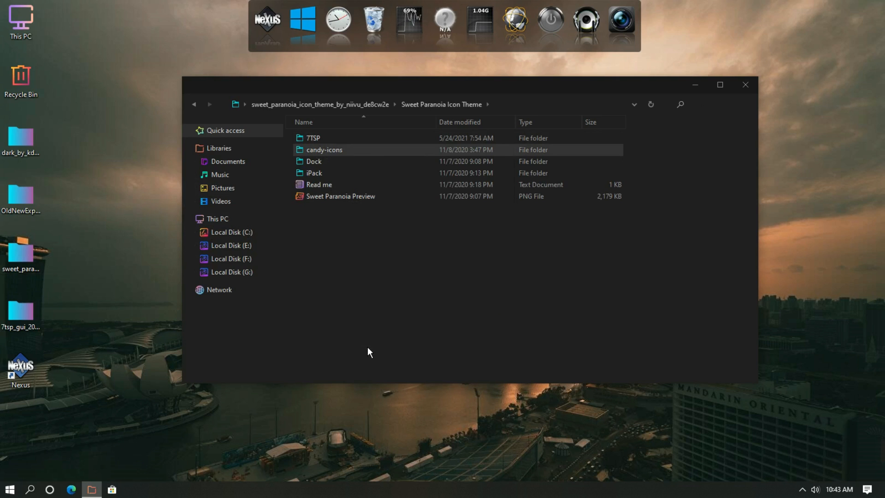
click(253, 220)
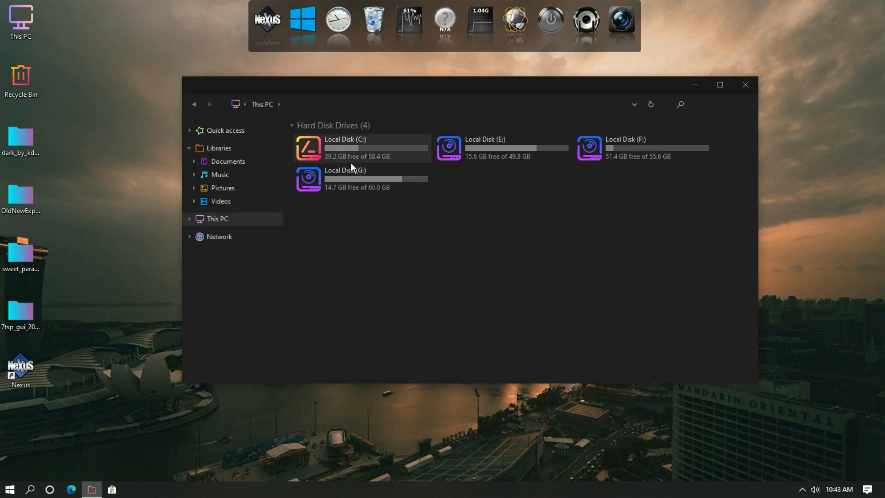
double_click(353, 158)
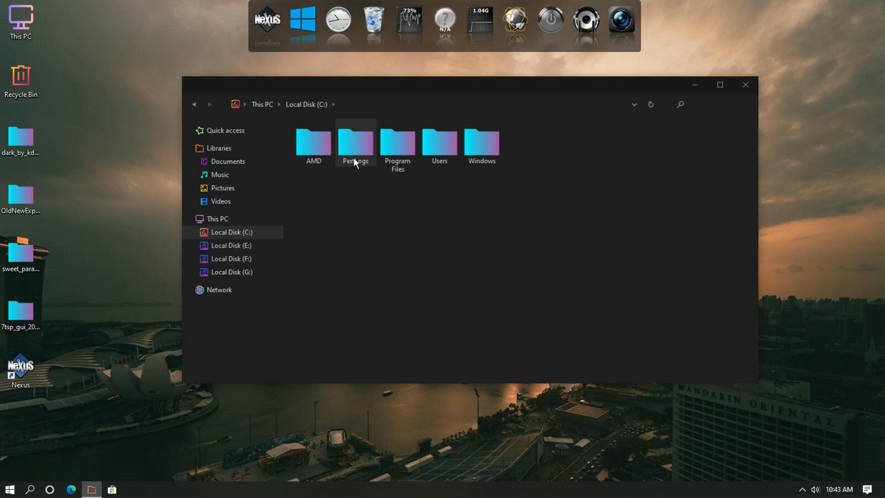
right_click(361, 198)
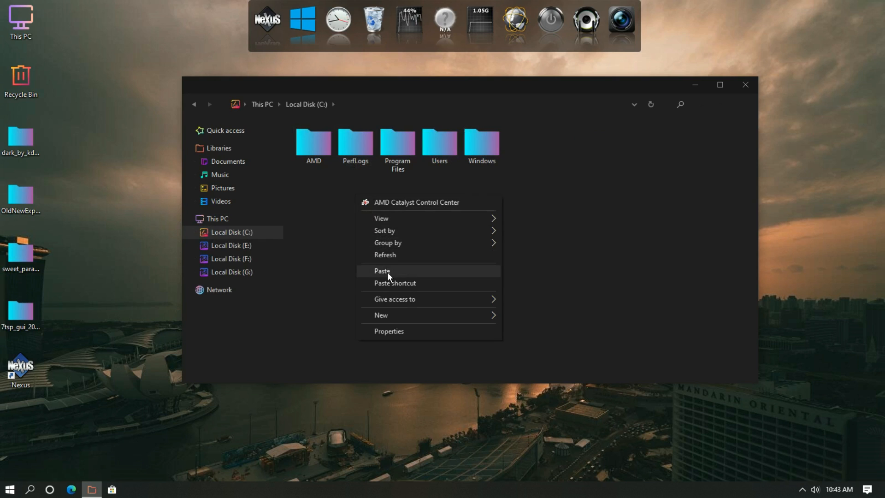
click(387, 272)
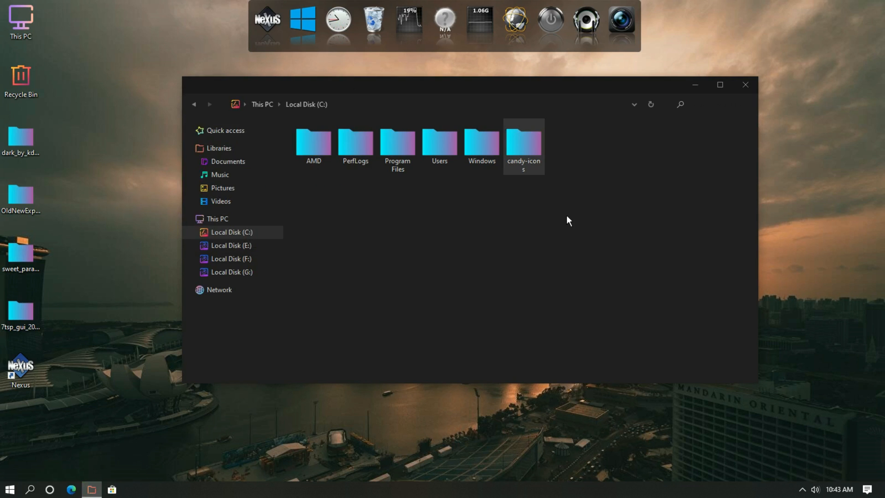
click(752, 88)
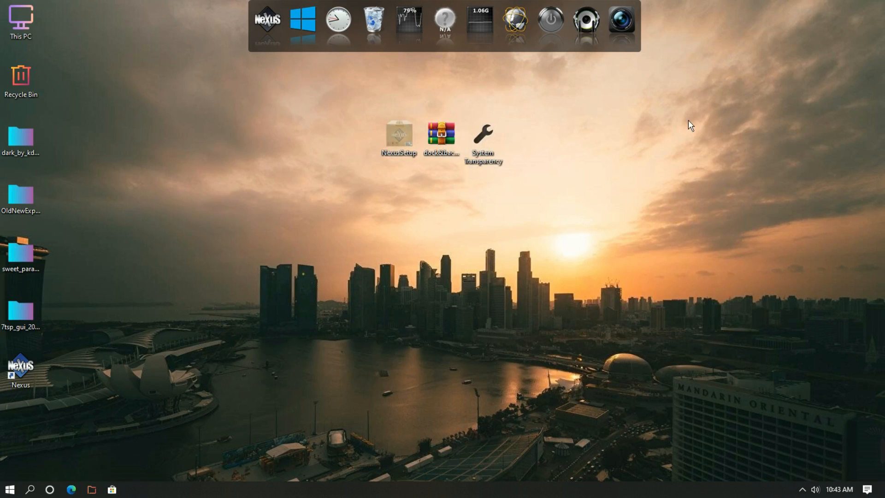
Extract the dock&backup archive to a dock&backup folder on the desktop and open that folder.
right_click(457, 138)
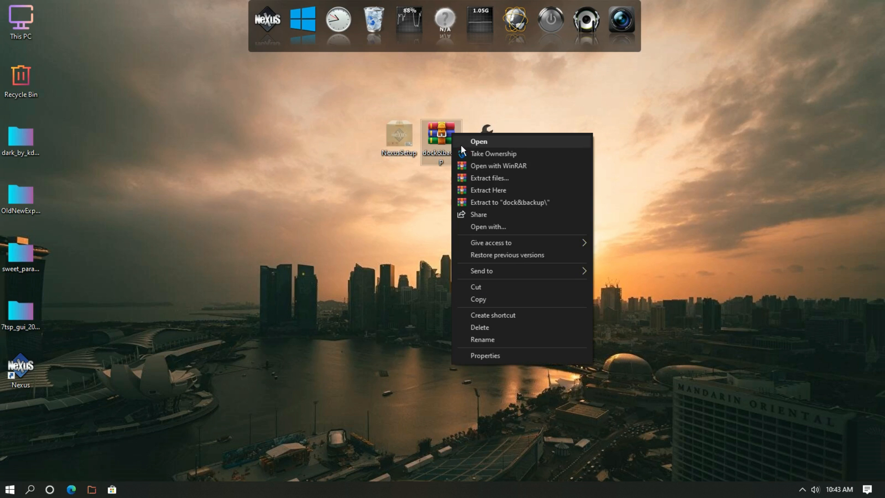
click(485, 181)
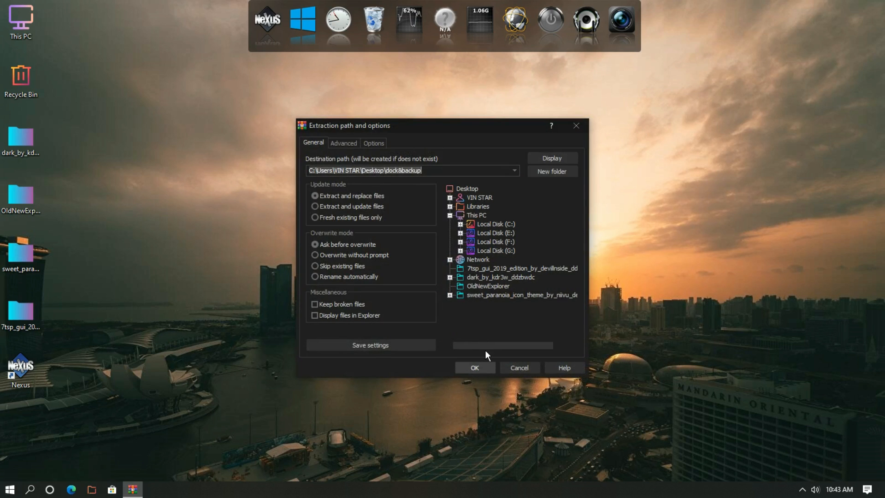
click(482, 371)
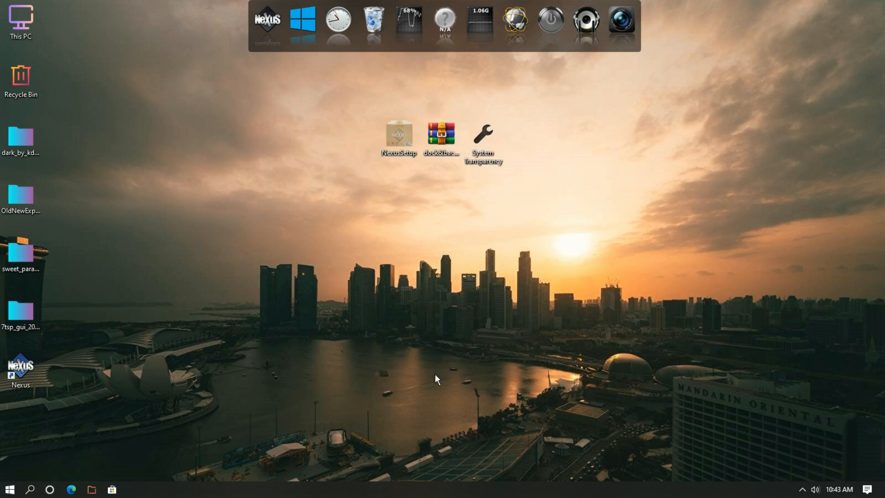
double_click(35, 428)
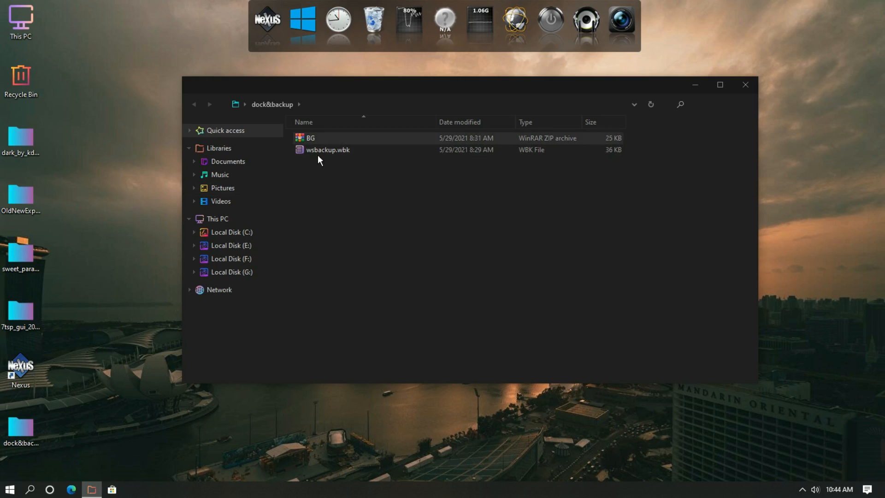
Import the BG archive from the desktop's dock&backup folder as a theme in the Nexus preferences.
click(281, 33)
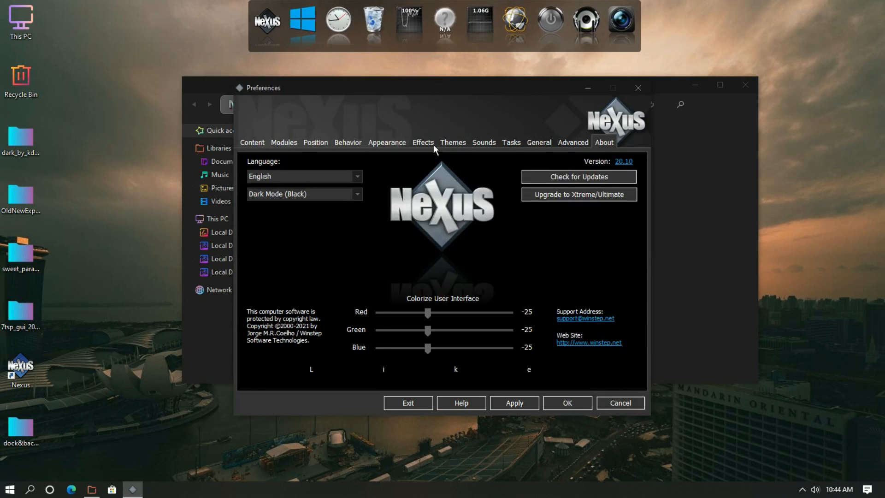
click(451, 144)
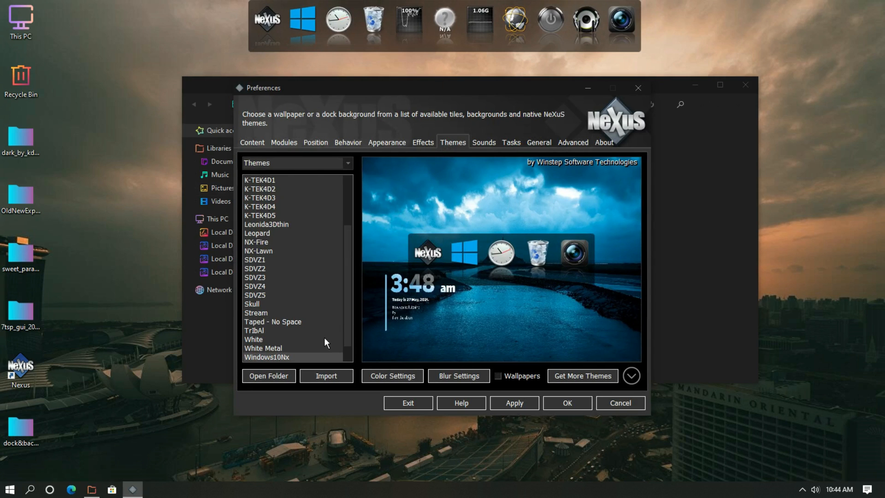
click(325, 380)
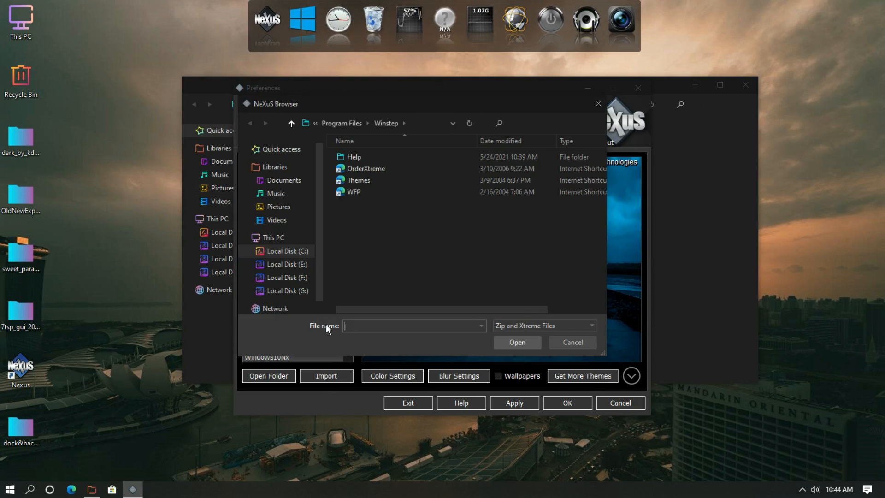
click(300, 149)
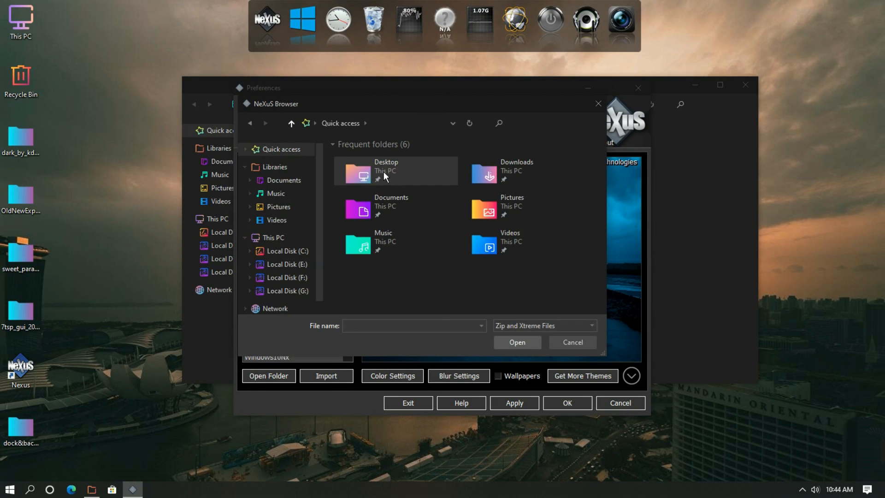
double_click(396, 171)
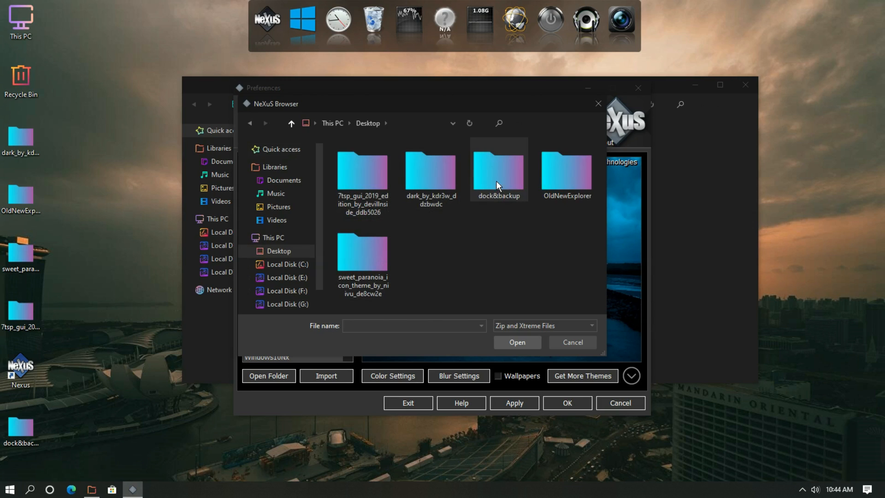
double_click(512, 184)
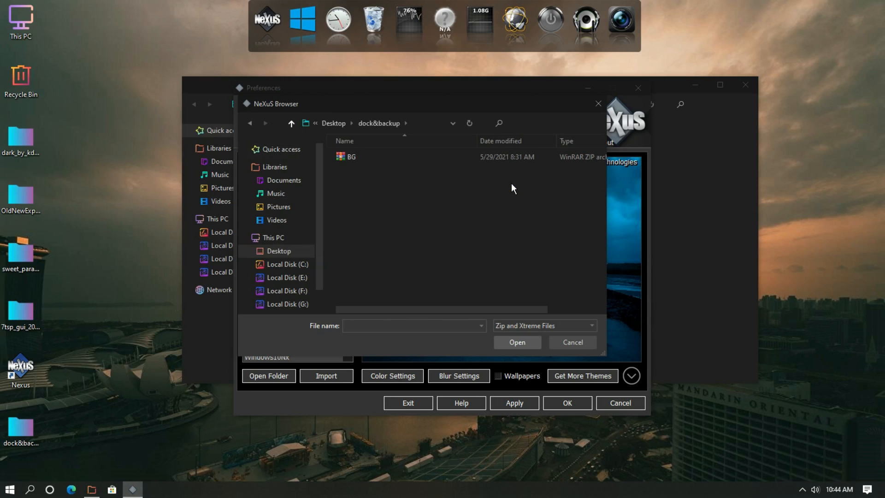
double_click(450, 165)
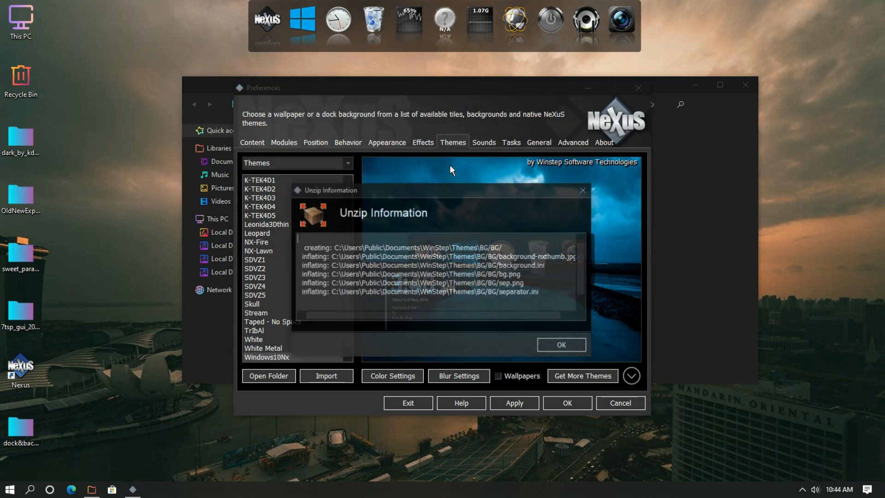
click(563, 347)
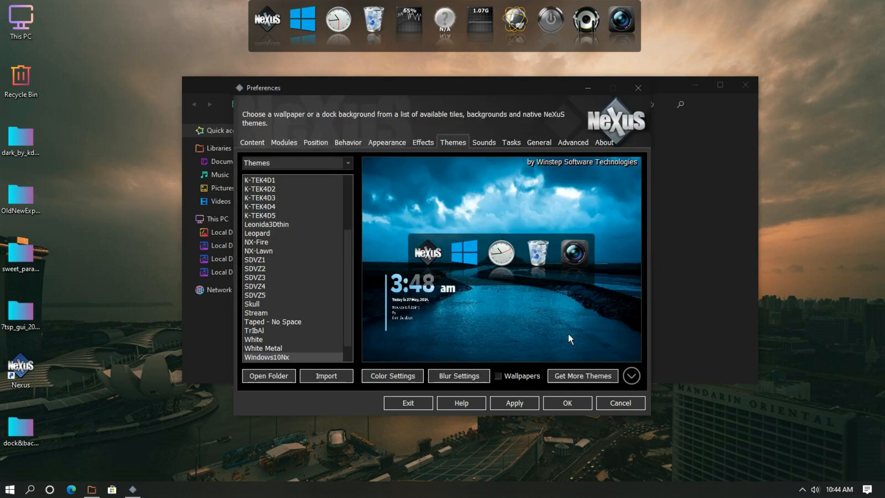
Restore the Nexus configuration from wsbackup.wbk in the desktop's dock&backup folder, accept the preferences and close the folder window.
click(563, 150)
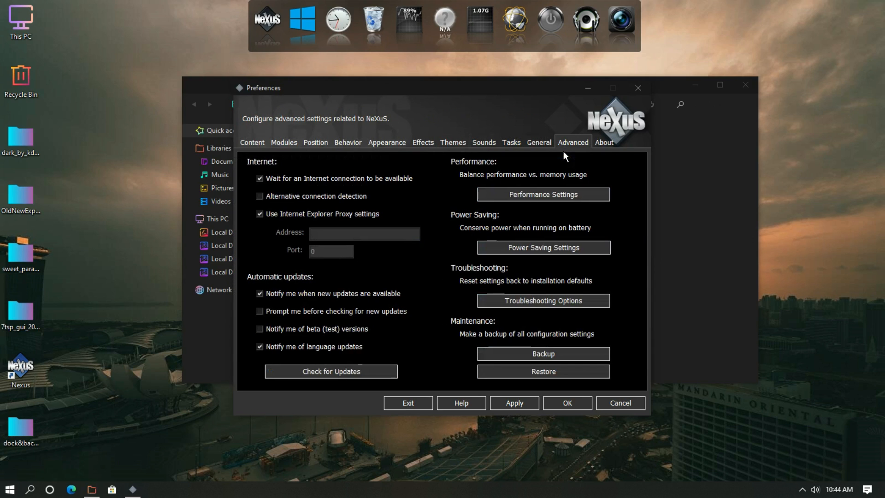
click(559, 376)
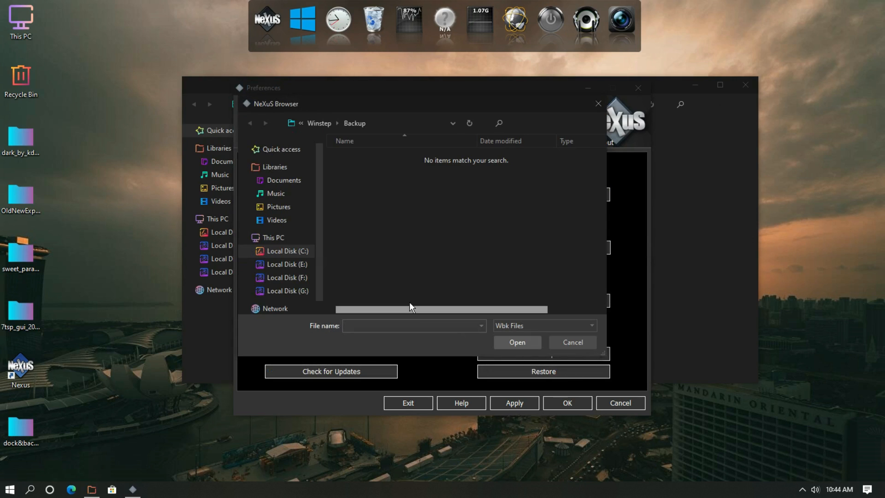
click(305, 156)
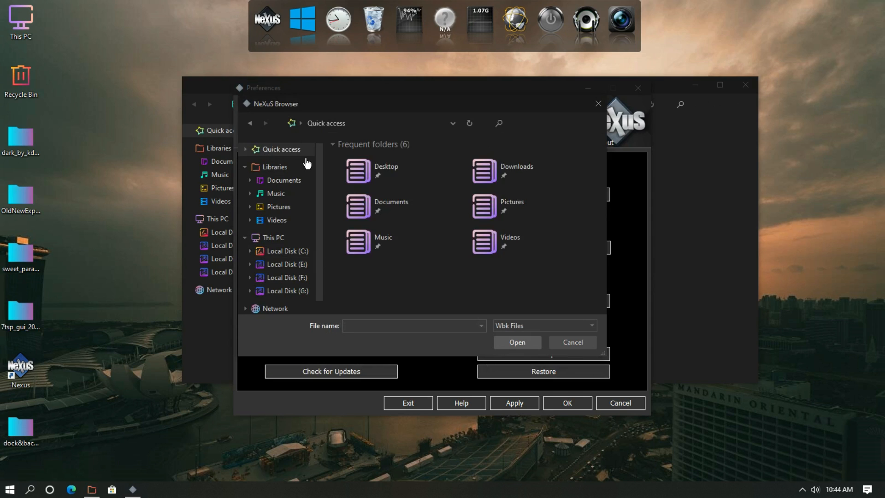
double_click(387, 172)
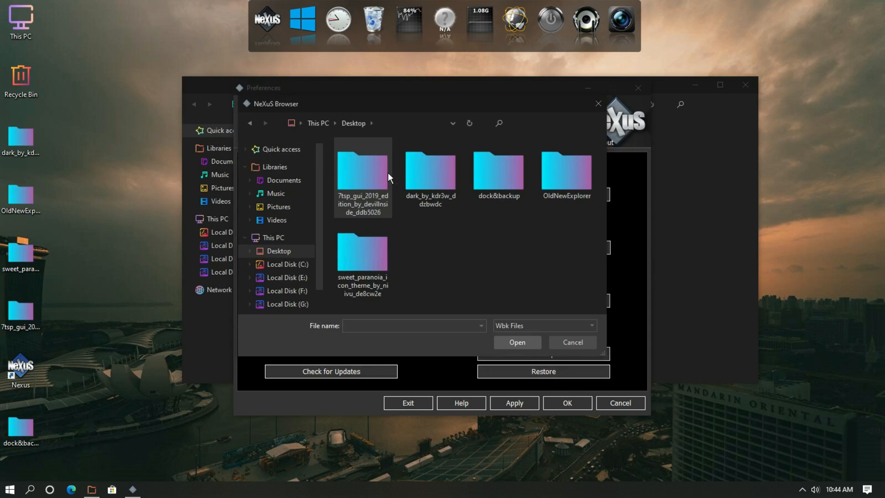
double_click(505, 174)
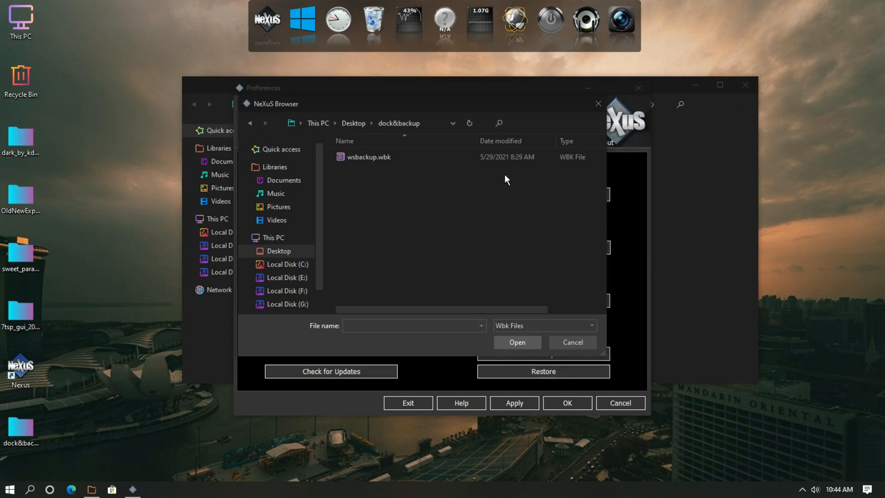
double_click(502, 162)
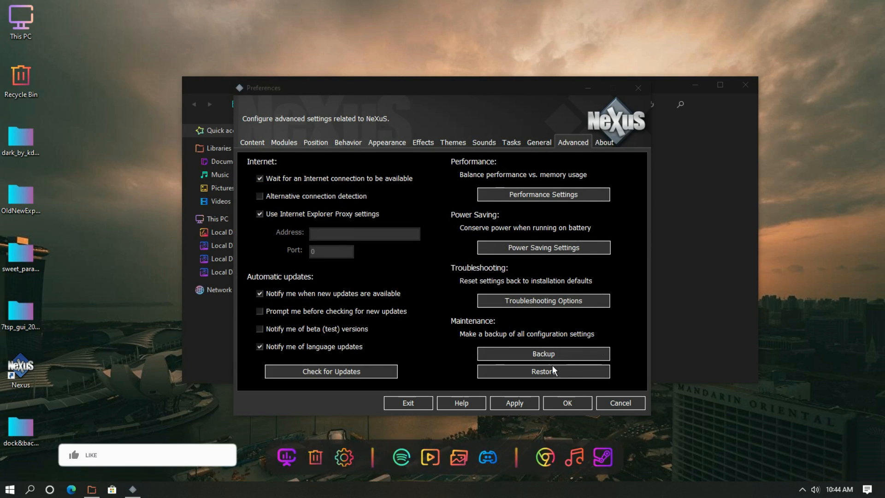
click(567, 404)
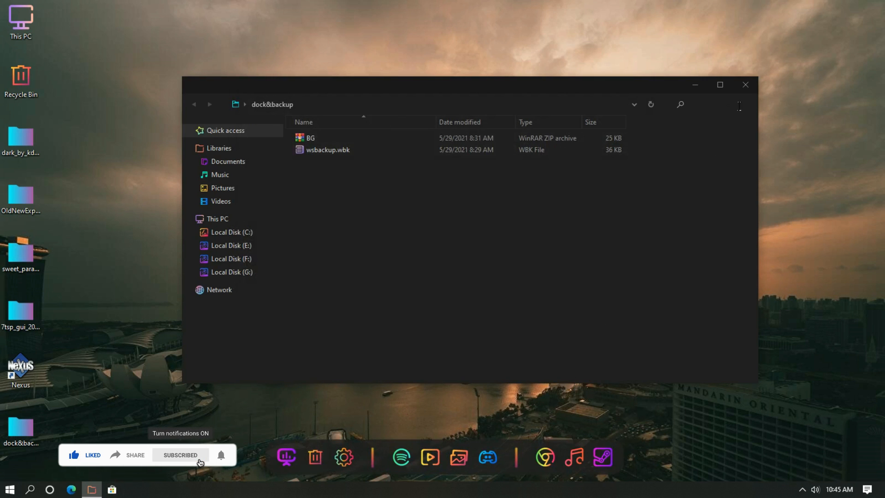
click(748, 91)
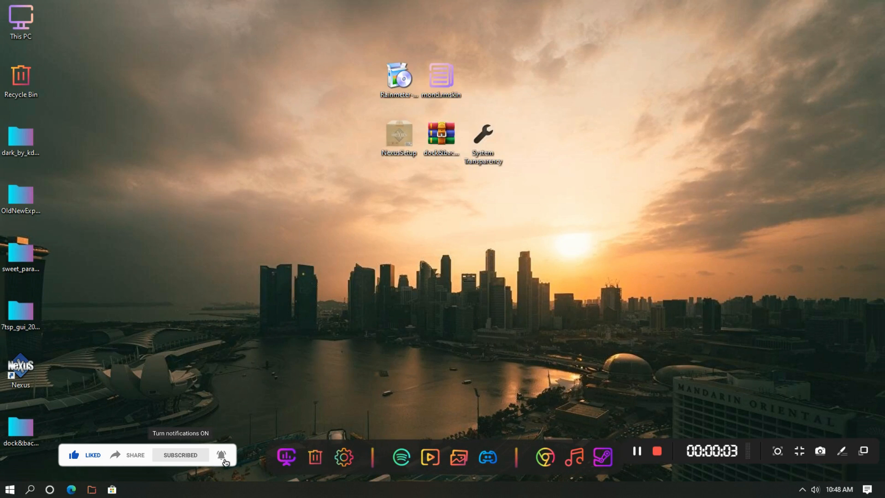
Install Rainmeter from its desktop setup file in English as a standard installation, and launch it on finishing.
double_click(405, 90)
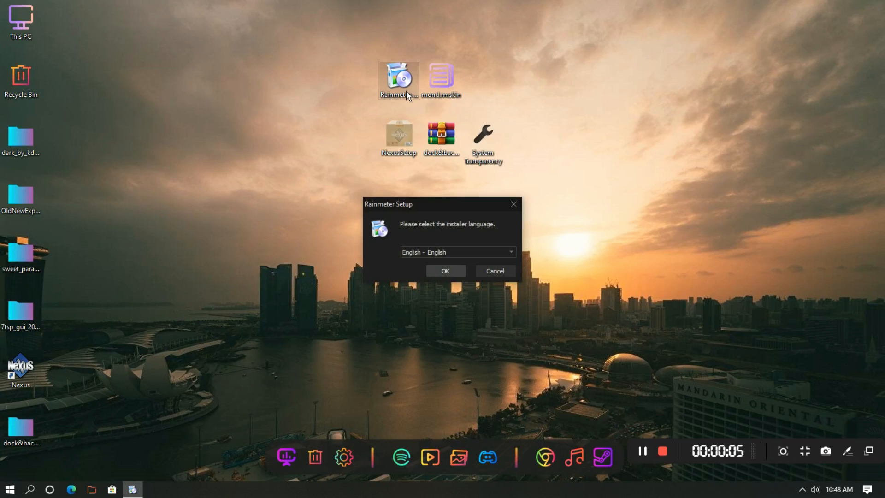
click(440, 272)
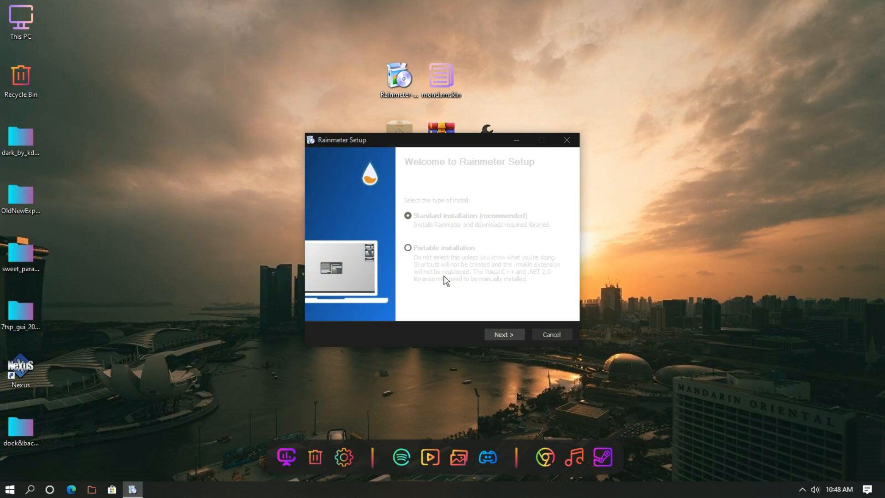
click(506, 333)
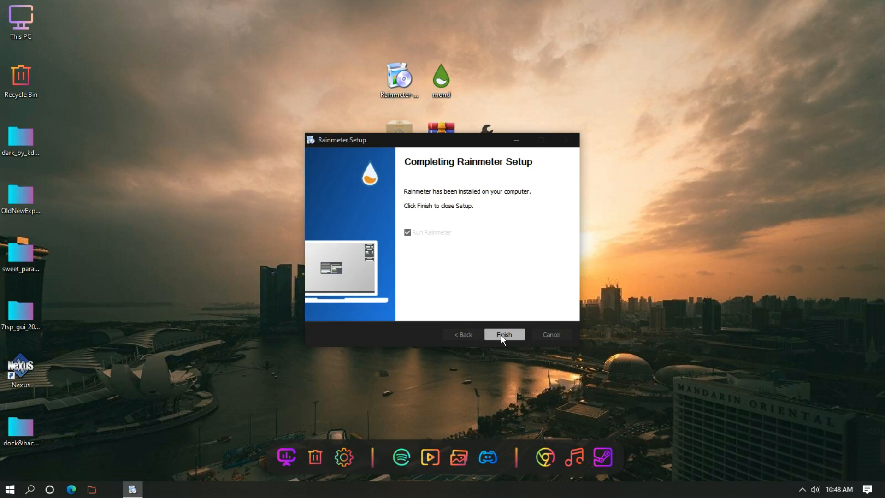
click(501, 335)
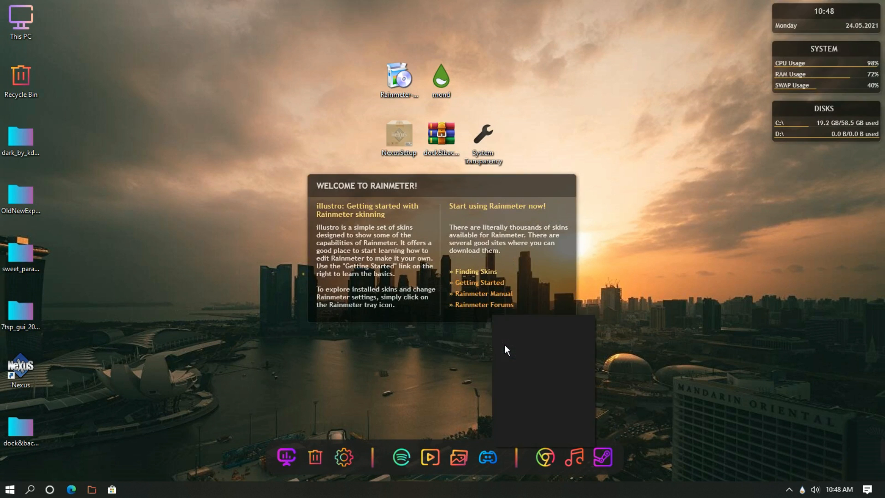
Unload Rainmeter's default welcome, disks, system and clock skins from the desktop.
click(521, 441)
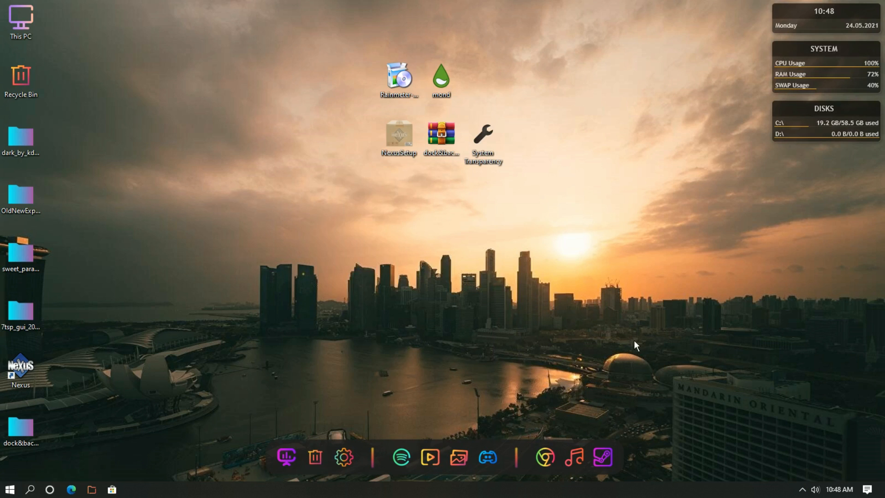
right_click(798, 137)
click(817, 255)
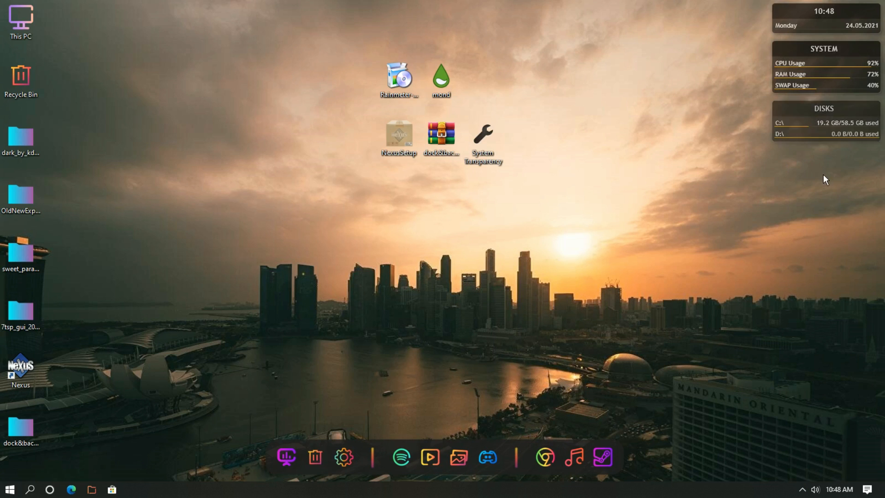
right_click(818, 72)
click(832, 192)
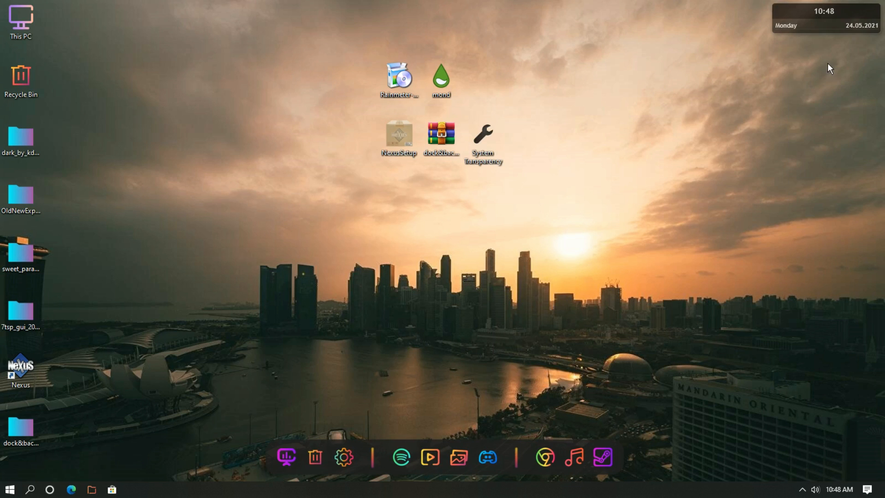
right_click(814, 21)
click(823, 143)
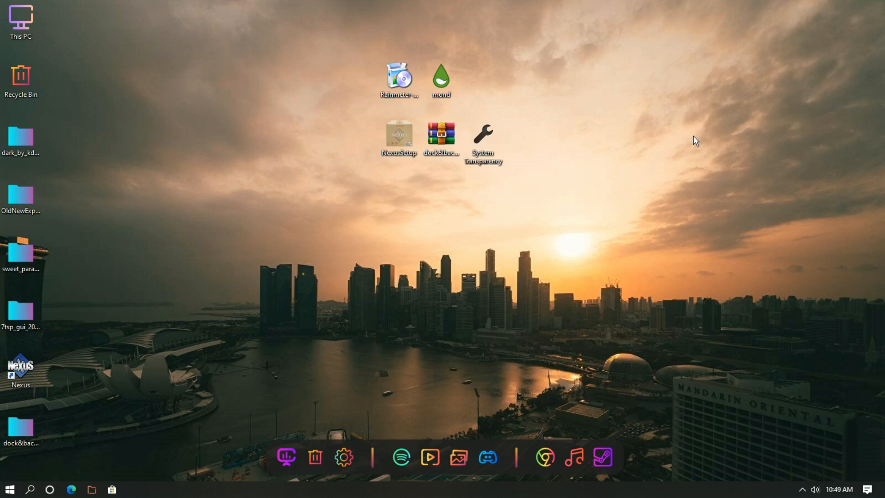
Install the mond Rainmeter skin package from the desktop without applying its included layout.
double_click(462, 89)
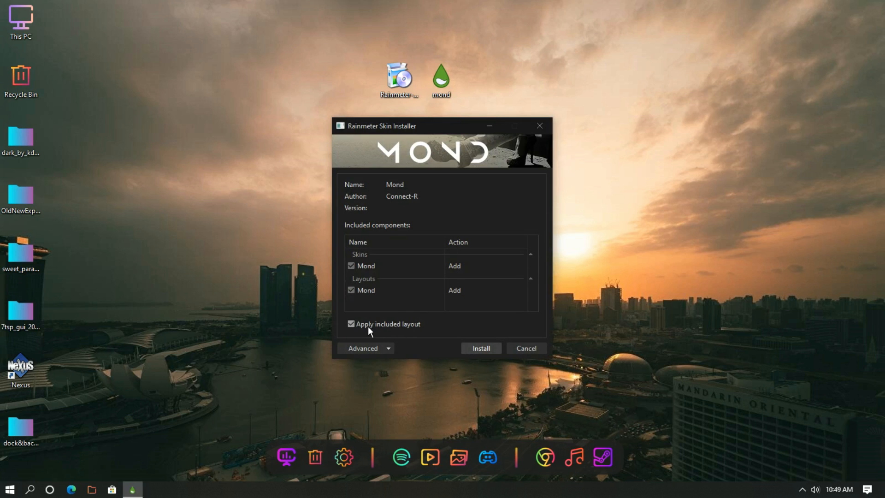
click(373, 328)
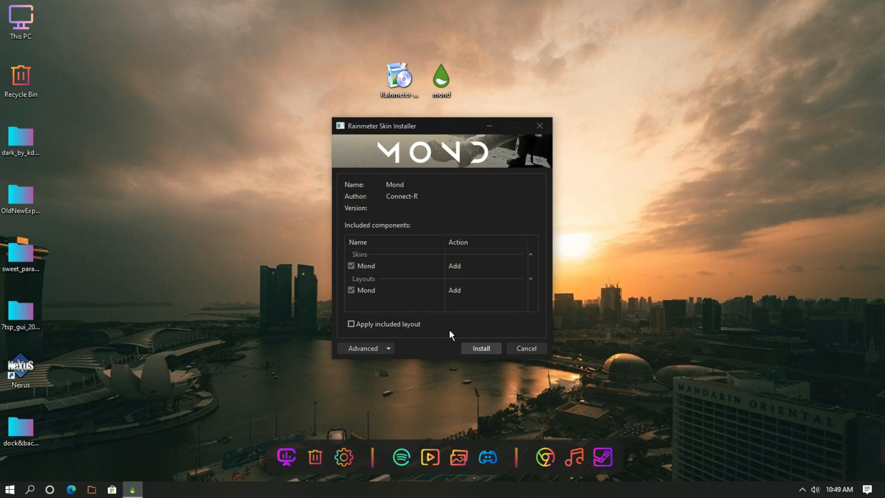
click(490, 352)
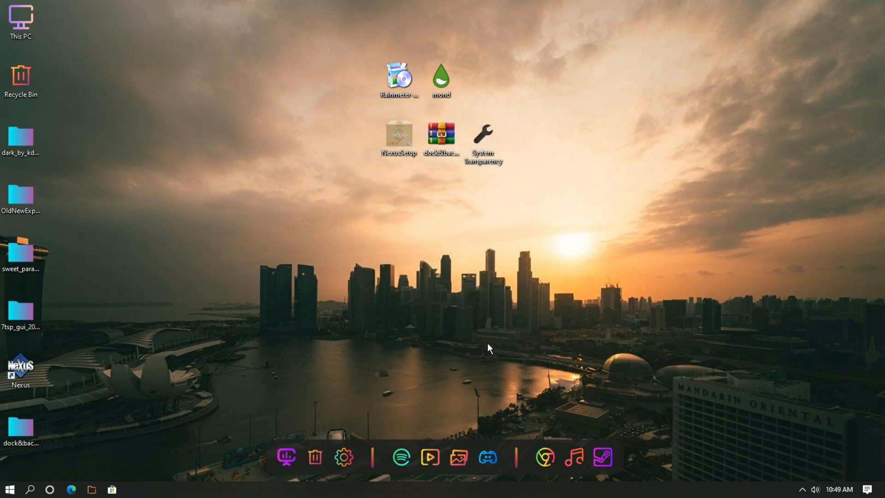
Copy the System Transparency program from the desktop into the Windows Startup folder, reached by running shell:startup.
right_click(490, 150)
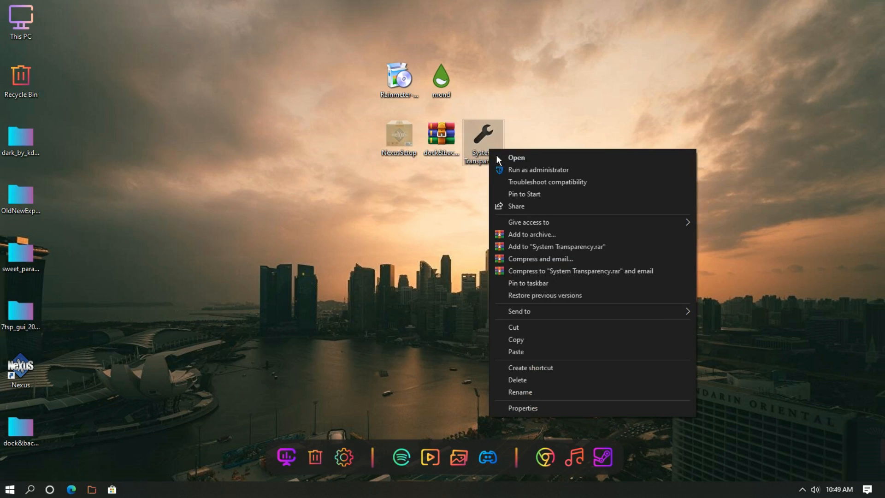
click(521, 347)
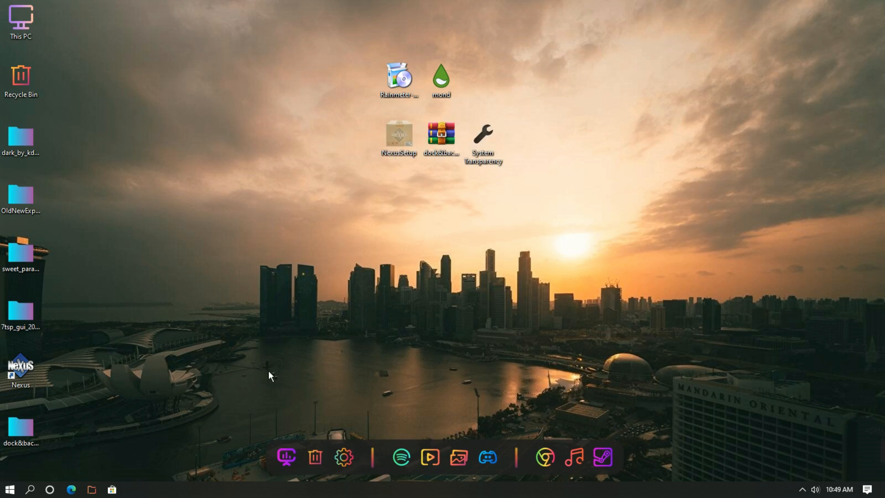
right_click(9, 493)
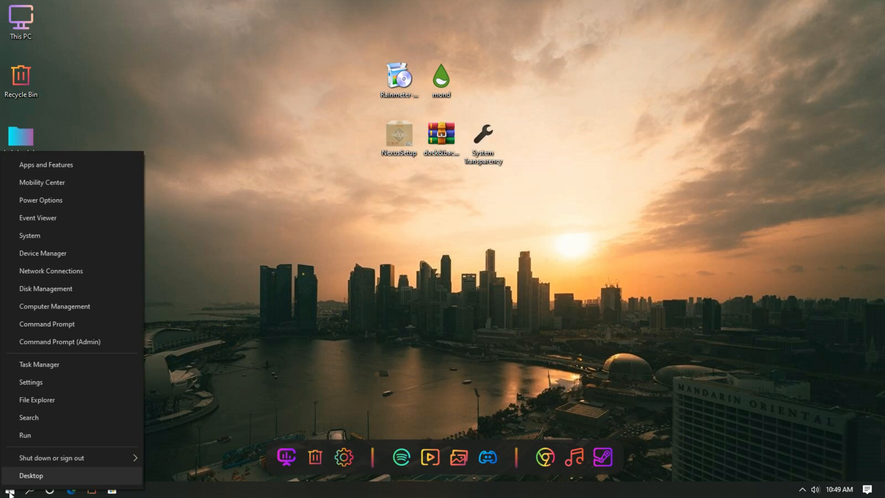
click(32, 440)
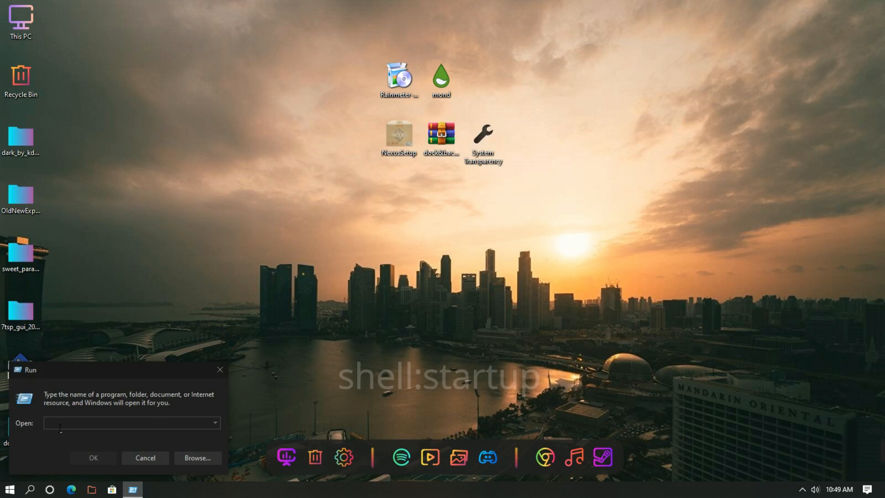
text(shell)
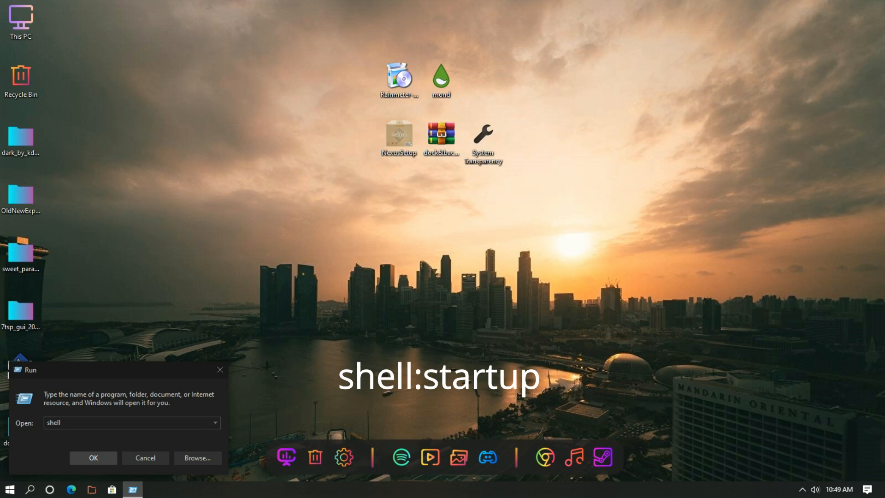
text(:startup)
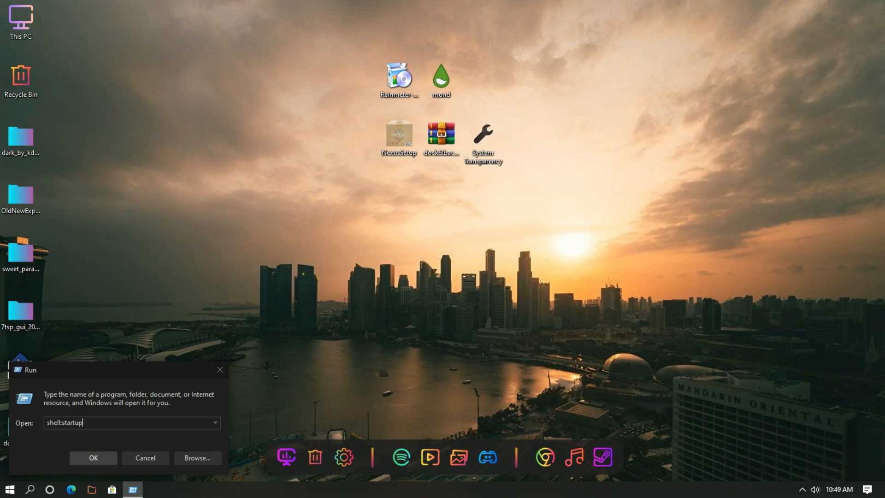
key(Return)
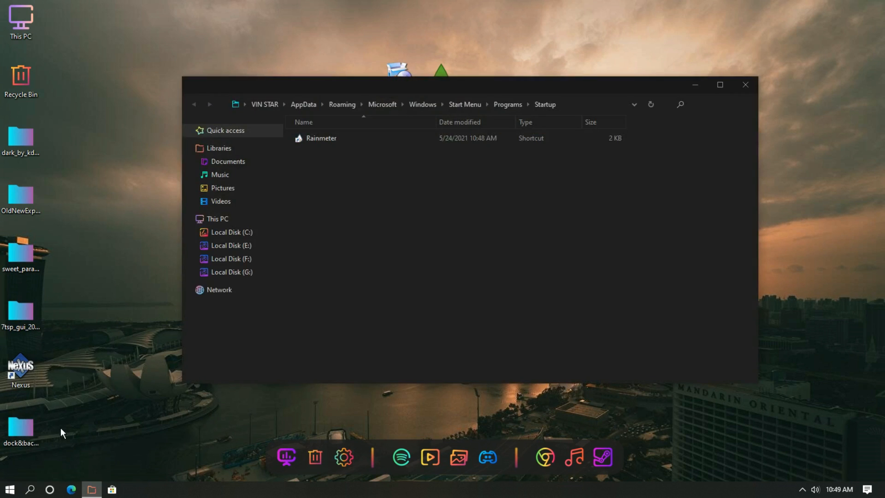
right_click(348, 262)
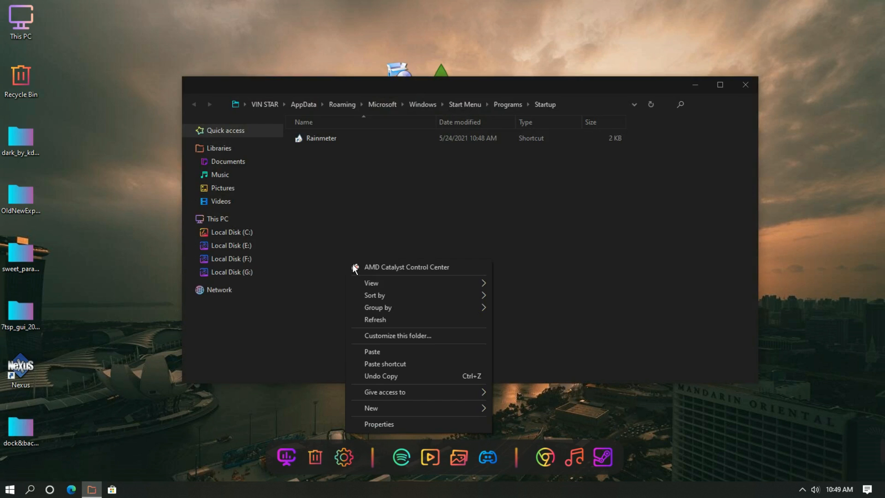
click(371, 352)
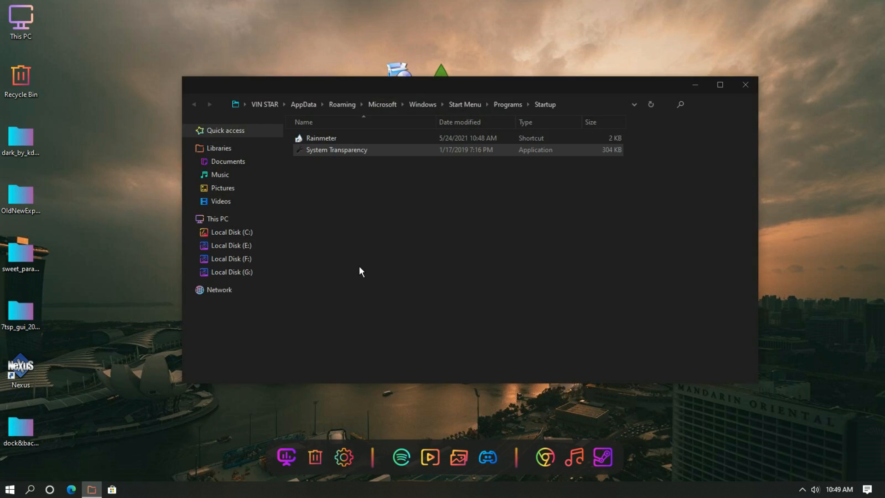
Run System Transparency as administrator from the Startup folder and close the folder window.
right_click(363, 156)
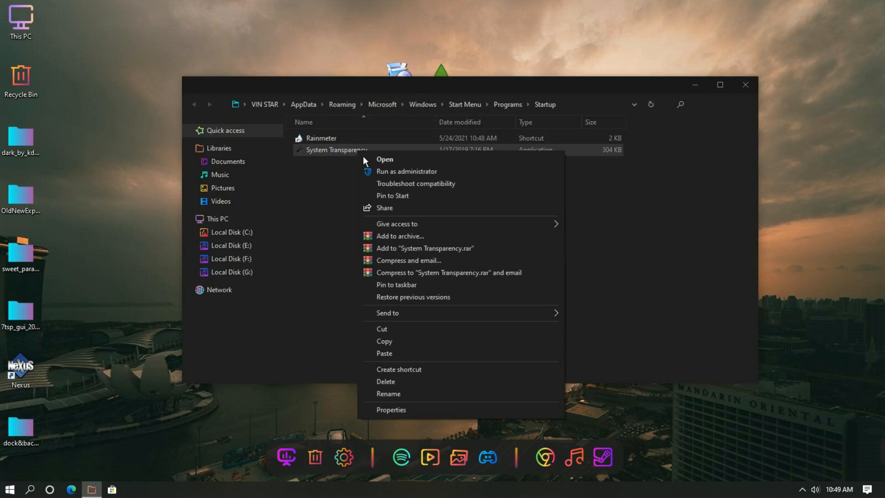
click(376, 173)
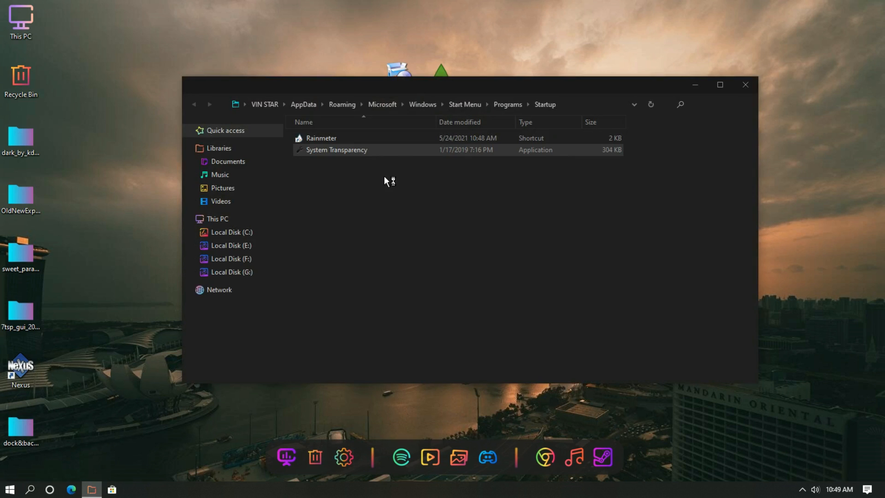
click(399, 317)
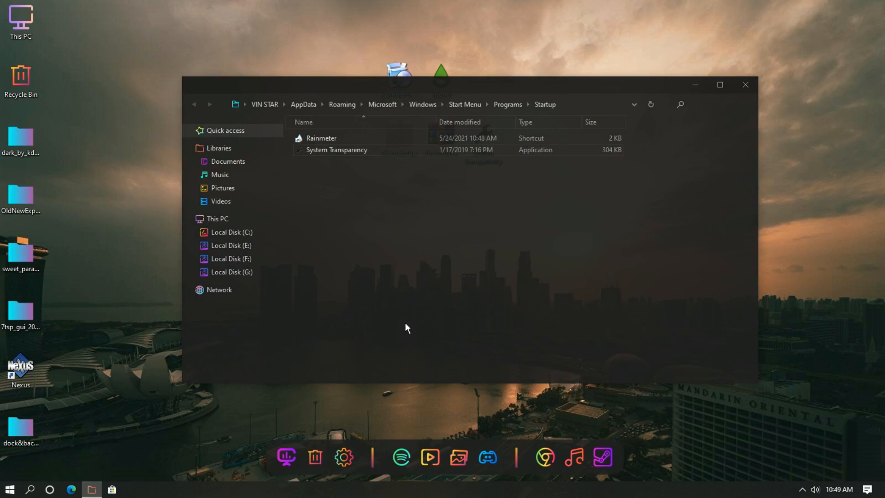
click(752, 96)
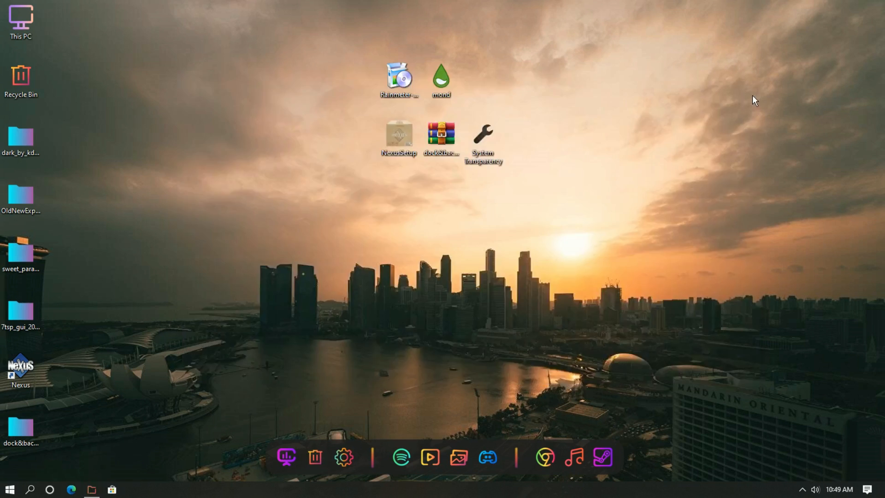
Set System Transparency to 238, affecting right-click and popup menus, the Task Bar, the Start Menu and all Explorer windows, and accept the settings.
click(802, 489)
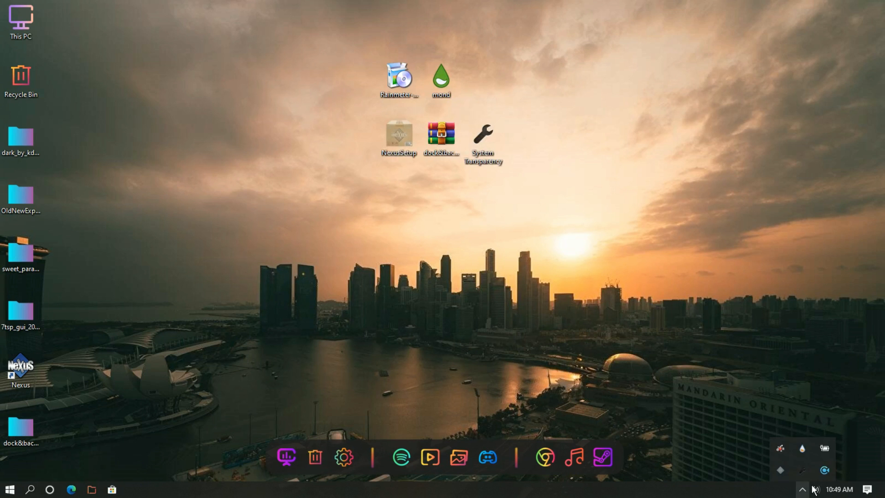
right_click(810, 471)
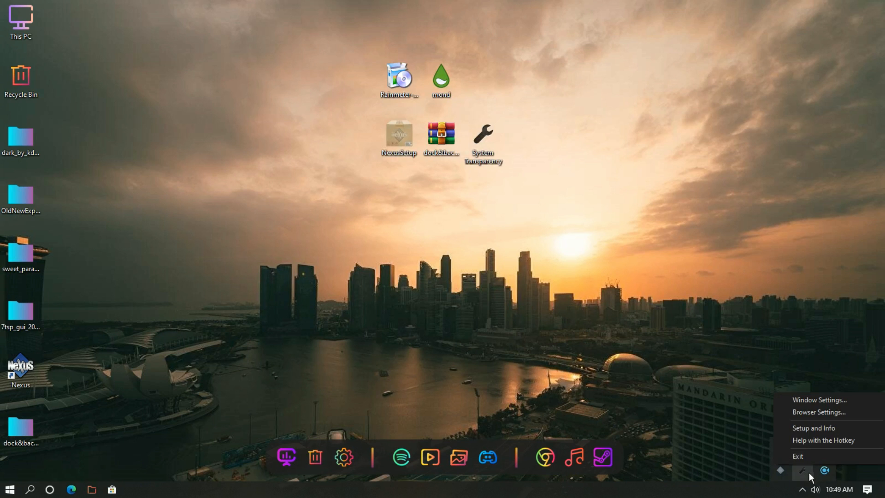
click(805, 433)
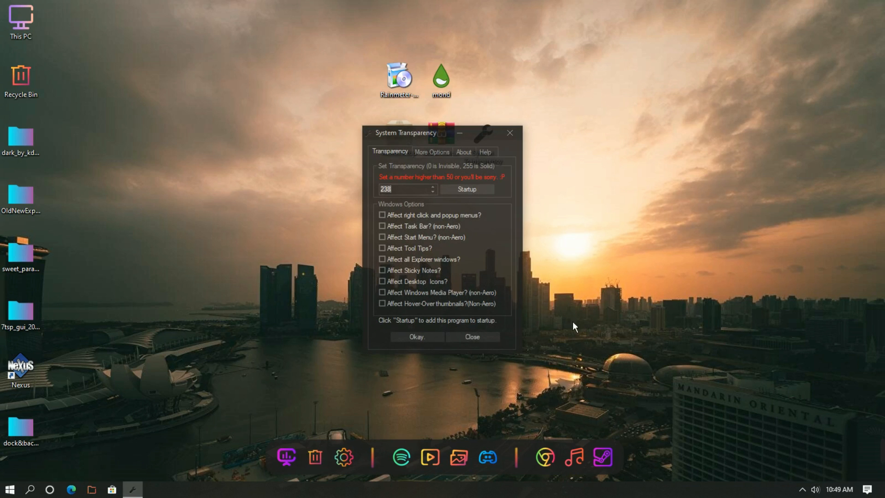
drag(414, 193, 374, 193)
text(23)
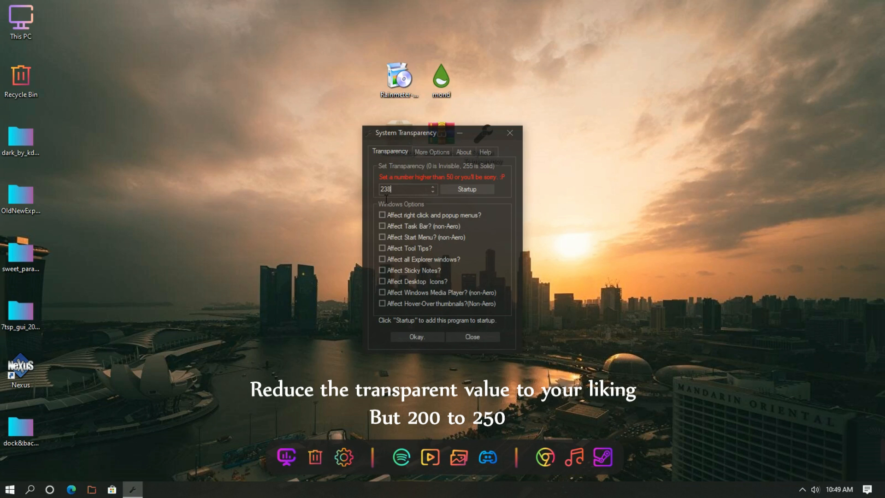
click(389, 231)
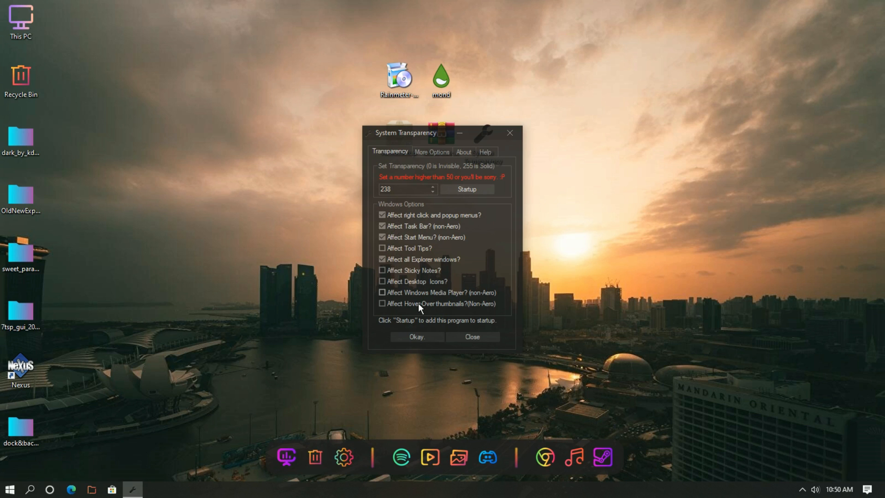
click(428, 338)
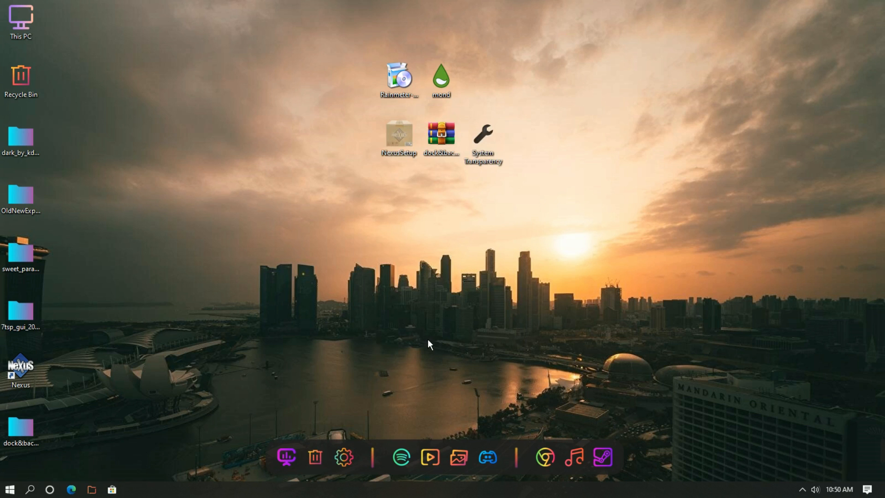
Hide all the desktop icons.
right_click(253, 222)
mouse_move(299, 242)
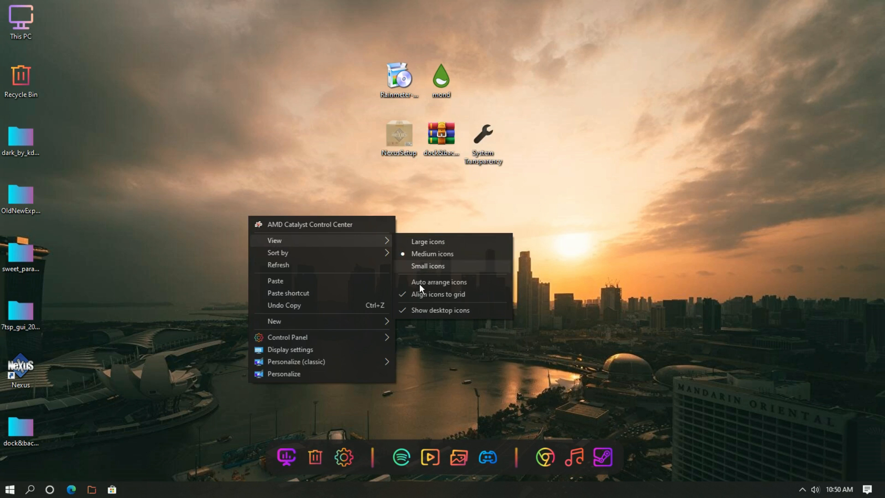
click(437, 318)
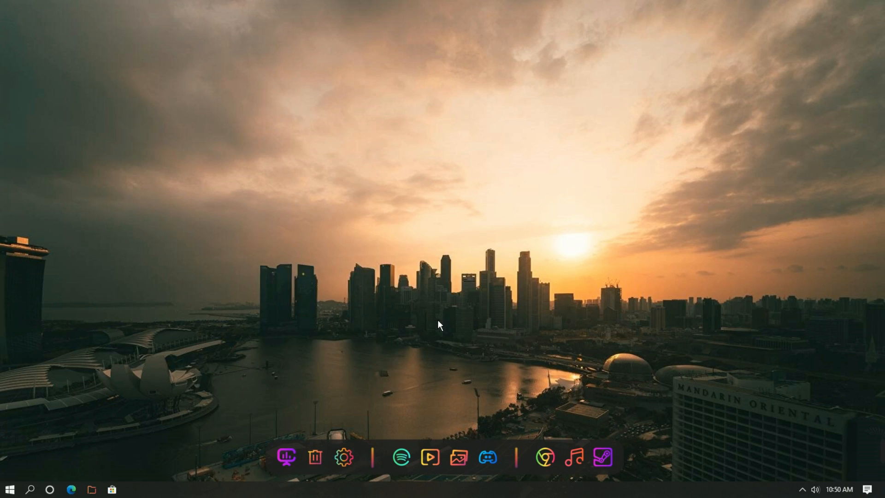
Set the taskbar to hide automatically in desktop mode in the Taskbar settings.
right_click(426, 489)
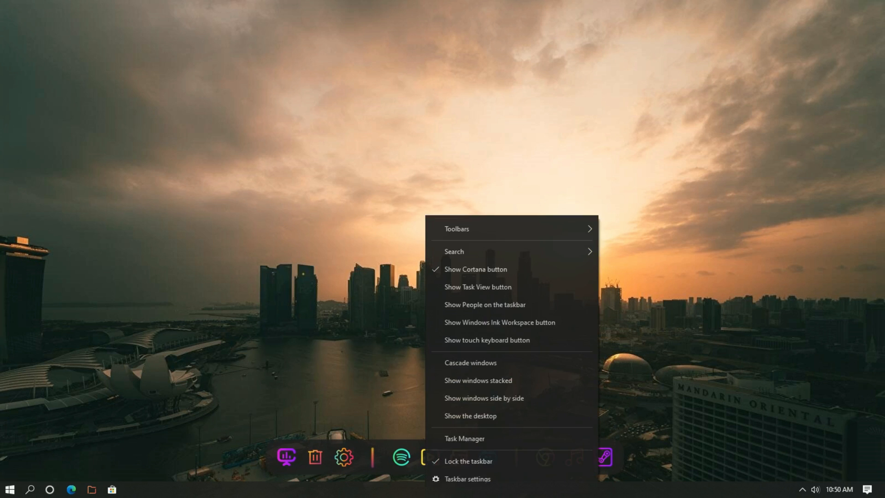
click(439, 494)
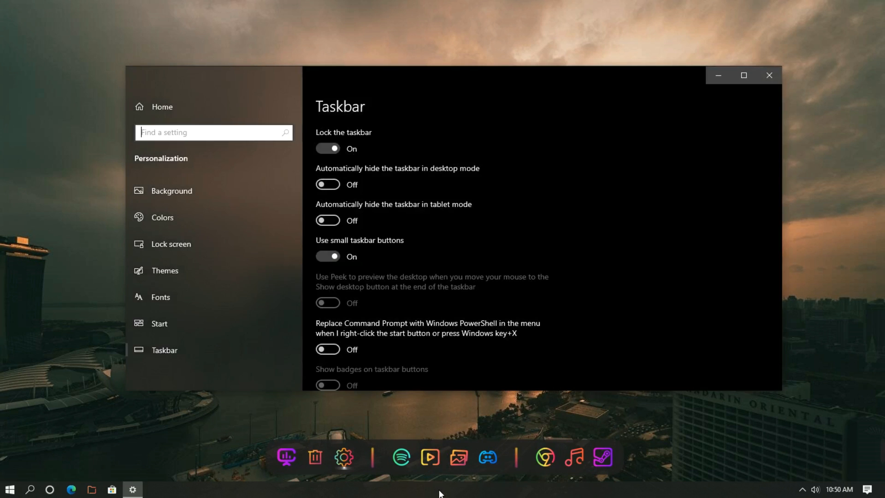
click(333, 195)
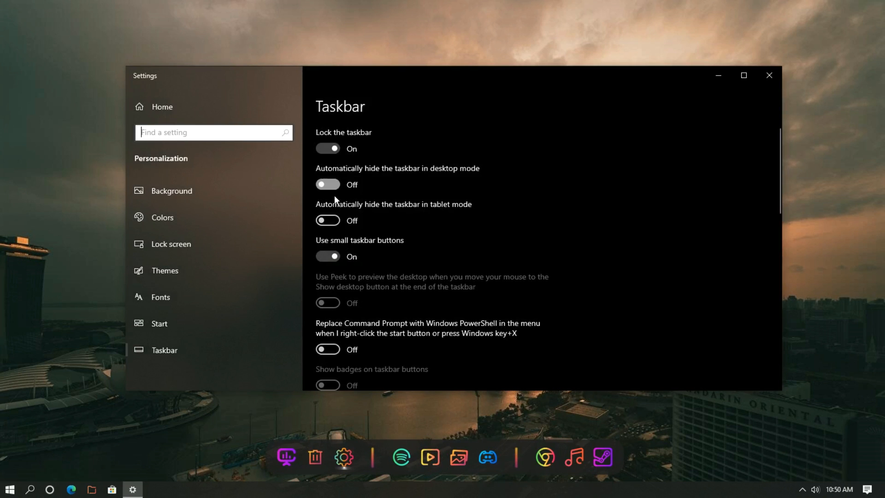
Set the taskbar location on screen to Top and close the Settings window.
scroll(336, 223, down, 4)
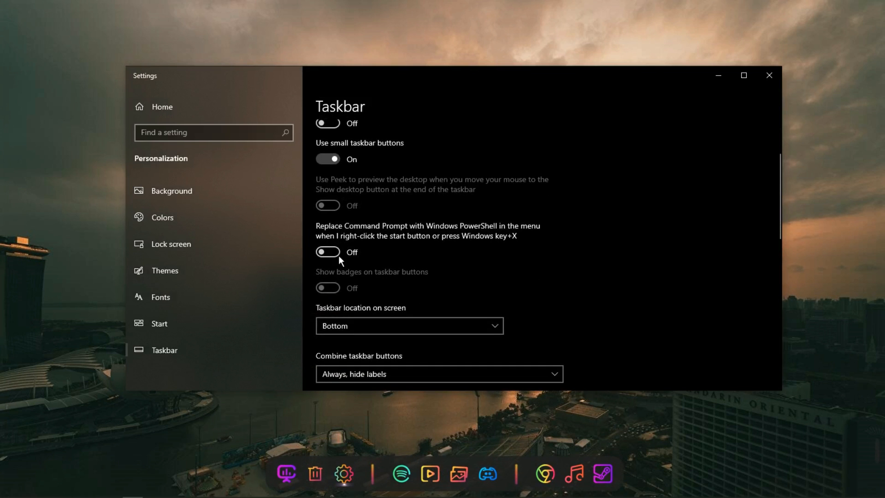
click(362, 327)
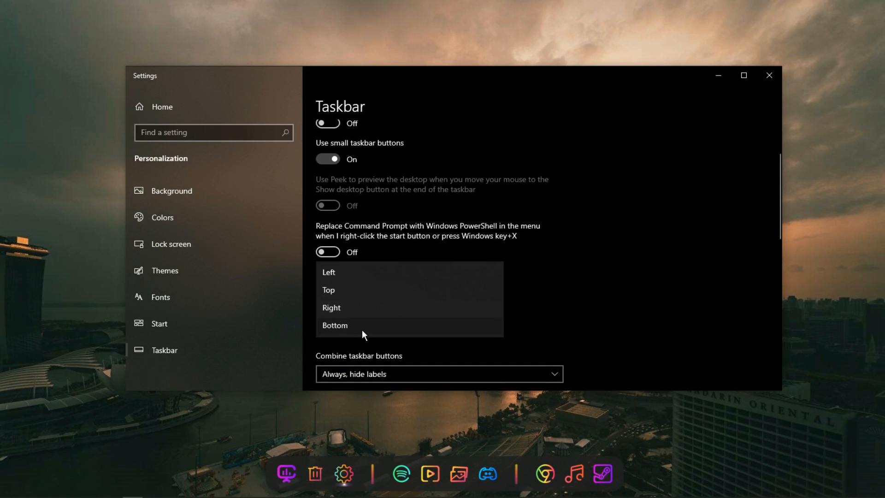
click(363, 299)
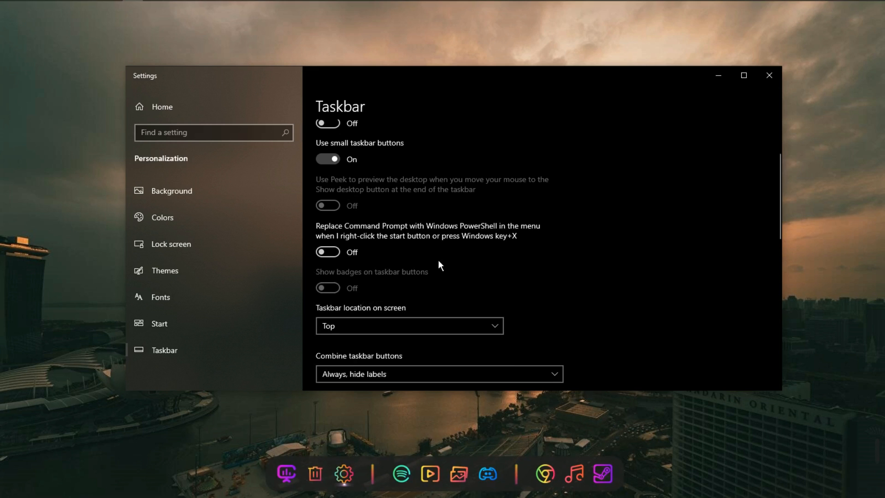
click(769, 75)
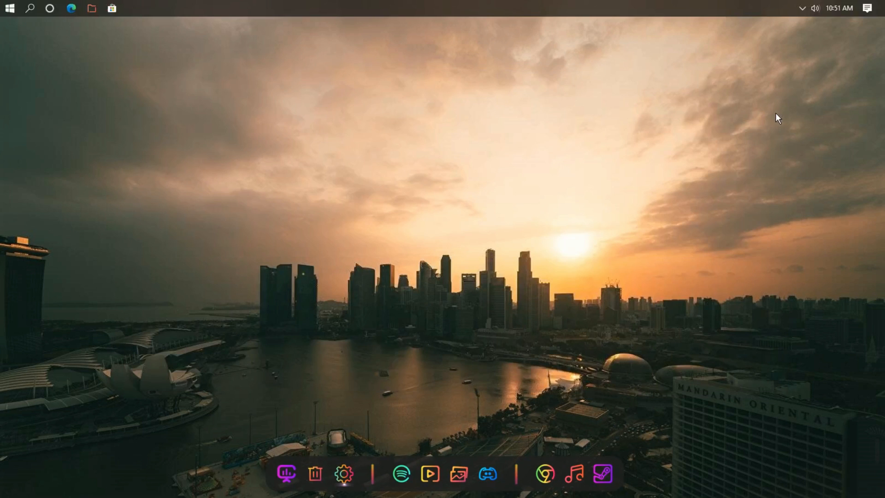
Load the Clock.ini skin from the Mond collection in the Rainmeter manager.
click(802, 12)
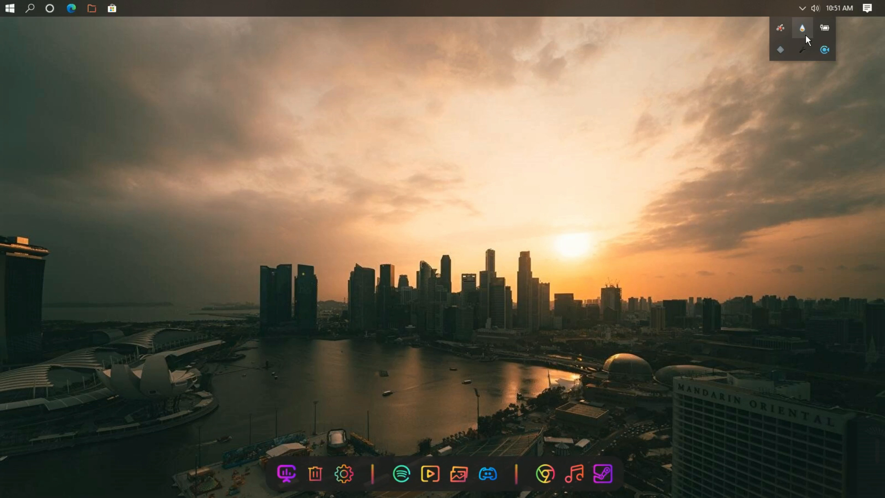
click(805, 35)
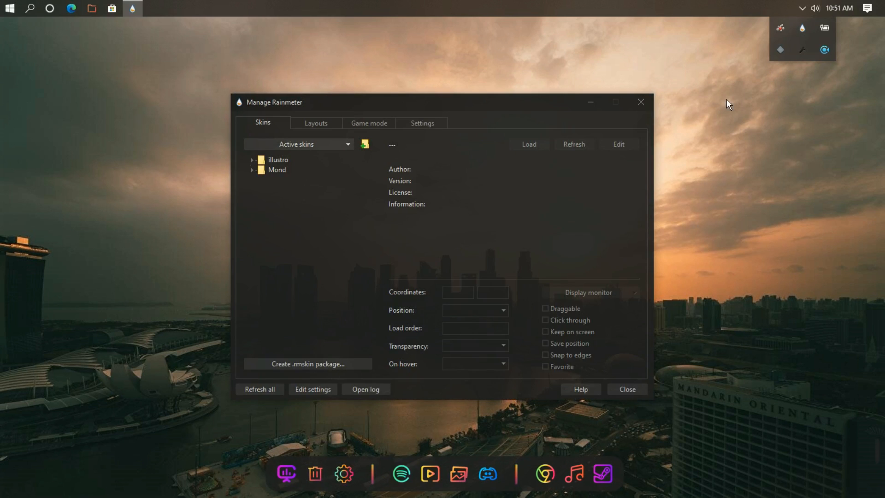
click(284, 171)
double_click(291, 184)
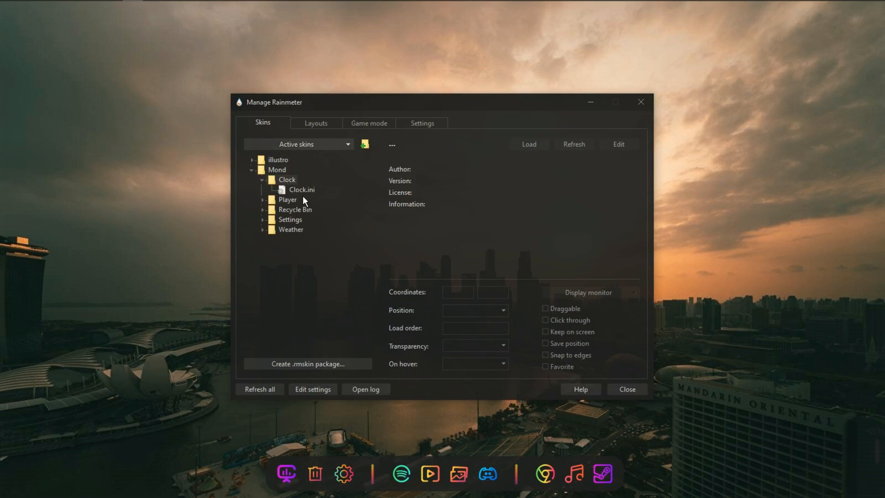
key(Down)
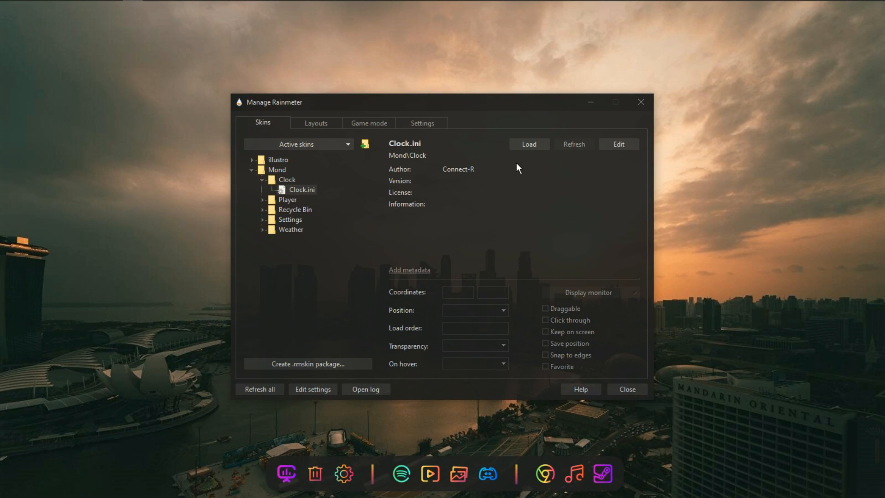
click(533, 148)
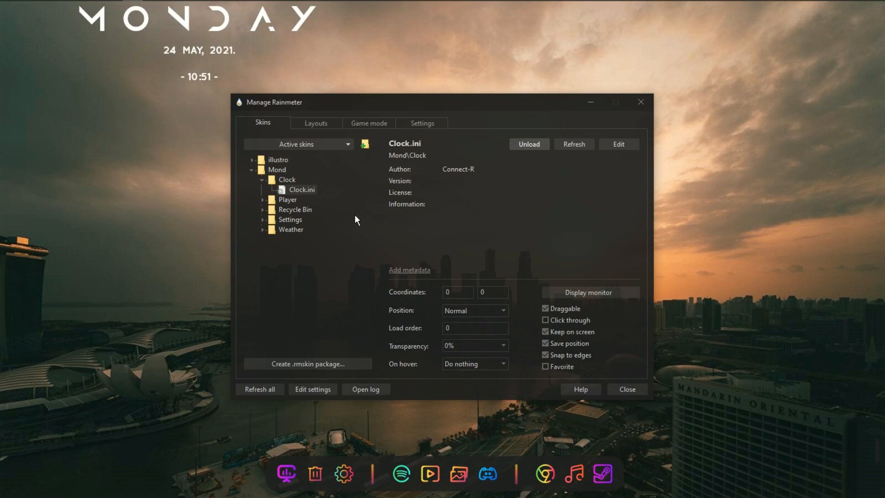
In Mond's Settings.ini skin, set the text color to 33,33,33 and the 12 h clock, and close the settings and the Rainmeter manager.
double_click(301, 222)
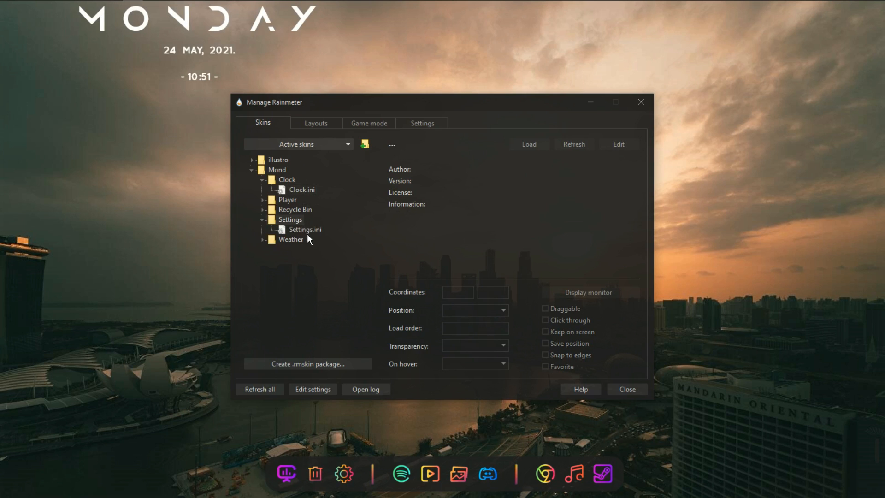
double_click(307, 233)
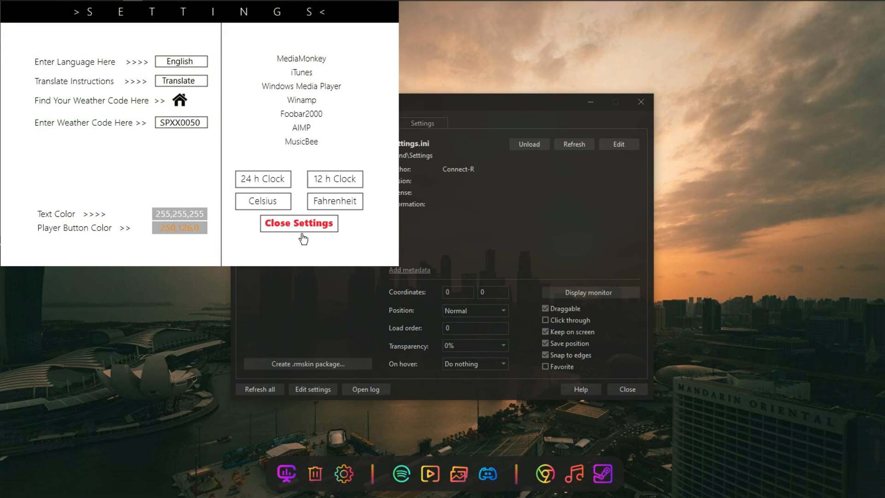
click(201, 224)
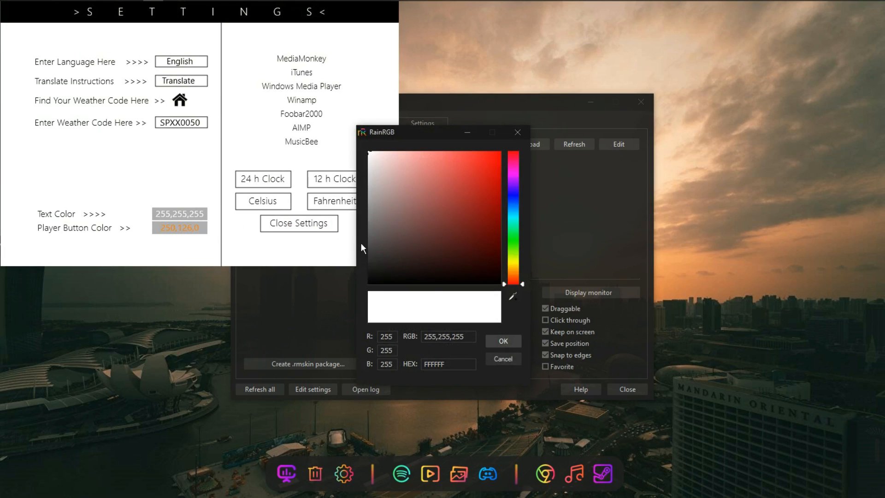
click(375, 265)
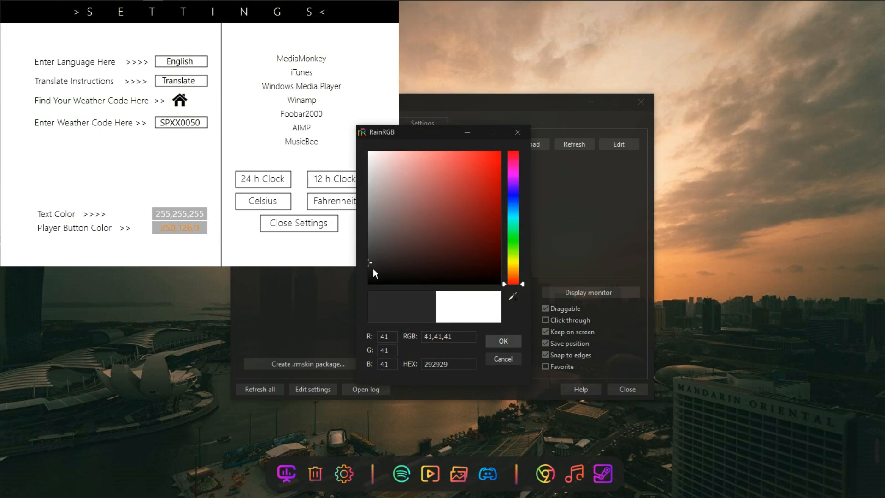
drag(373, 270, 373, 273)
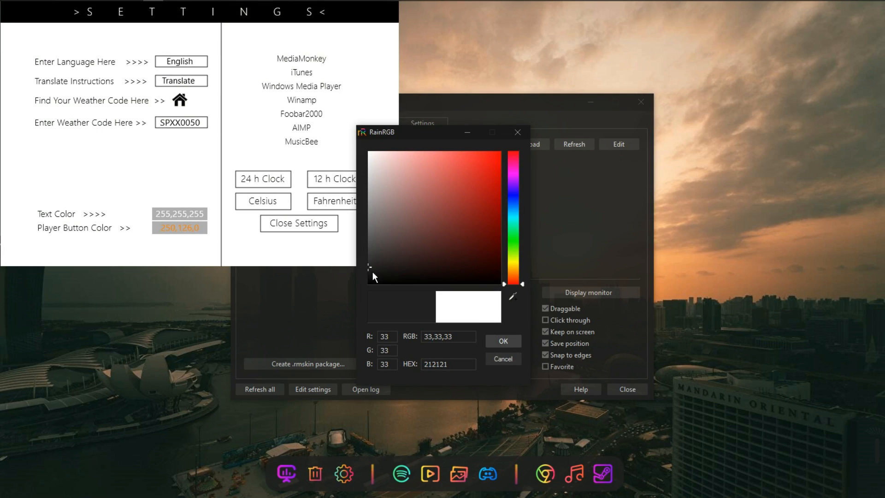
click(497, 342)
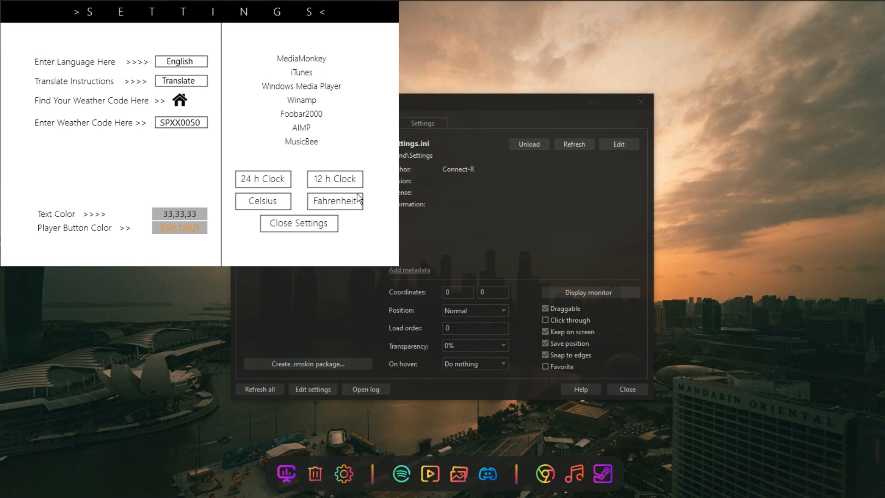
click(327, 229)
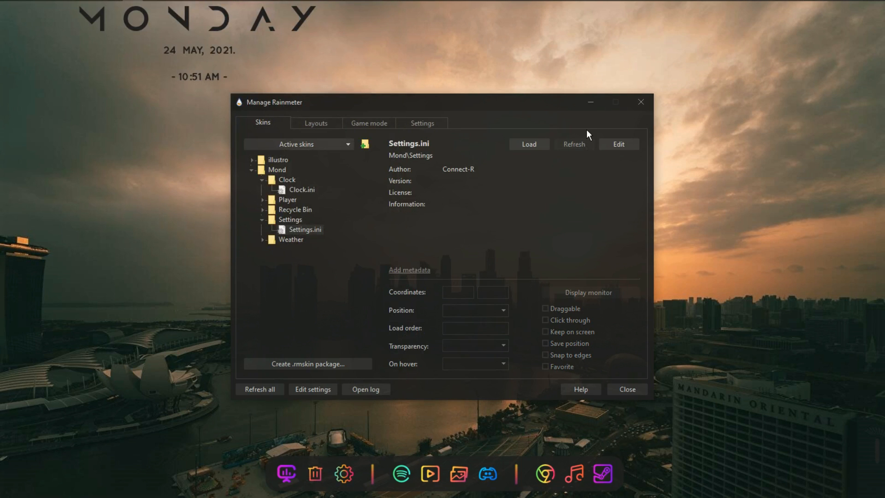
click(641, 103)
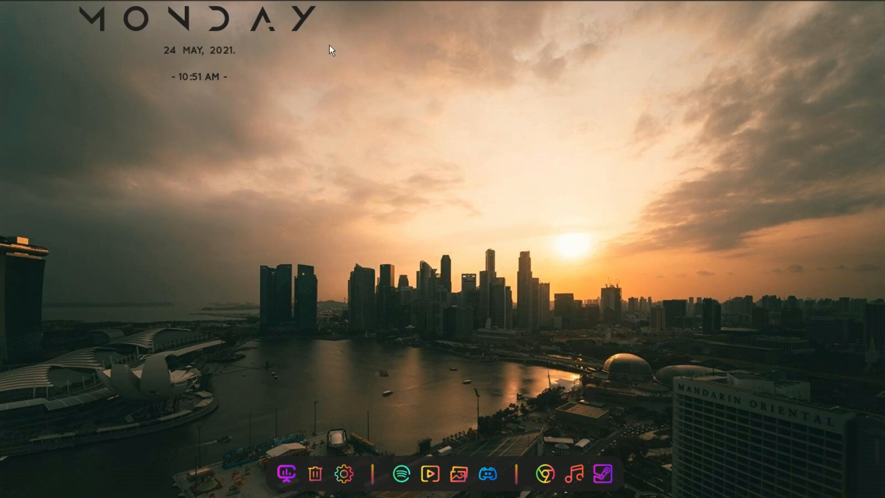
Move the Mond clock to the sky above the skyline, enlarge it, and toggle its Save position setting.
drag(303, 28, 503, 167)
scroll(508, 168, up, 5)
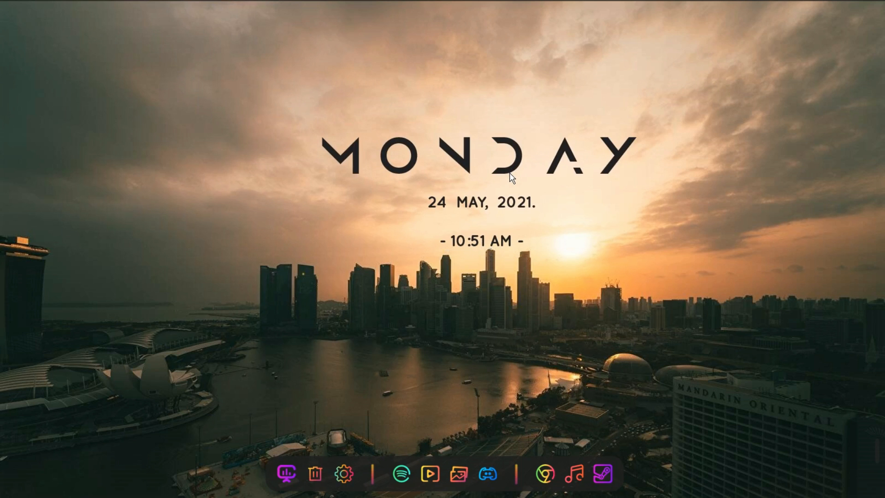
right_click(504, 167)
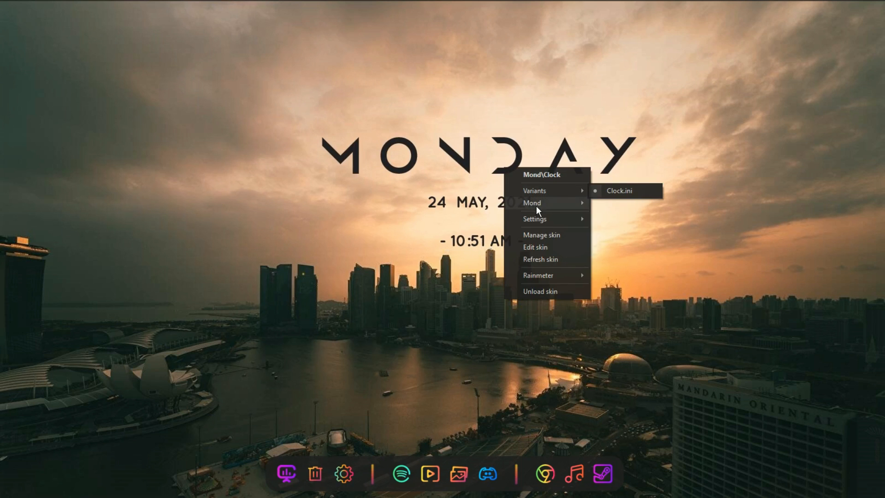
mouse_move(535, 204)
mouse_move(588, 220)
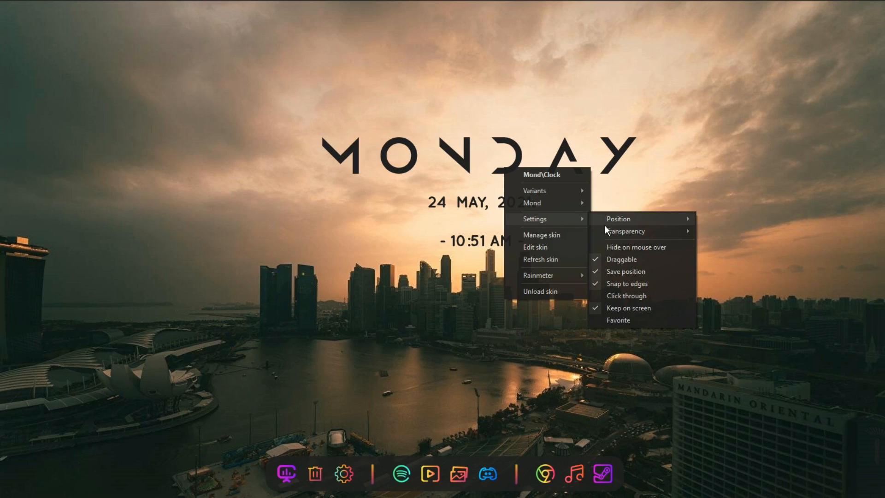
click(620, 272)
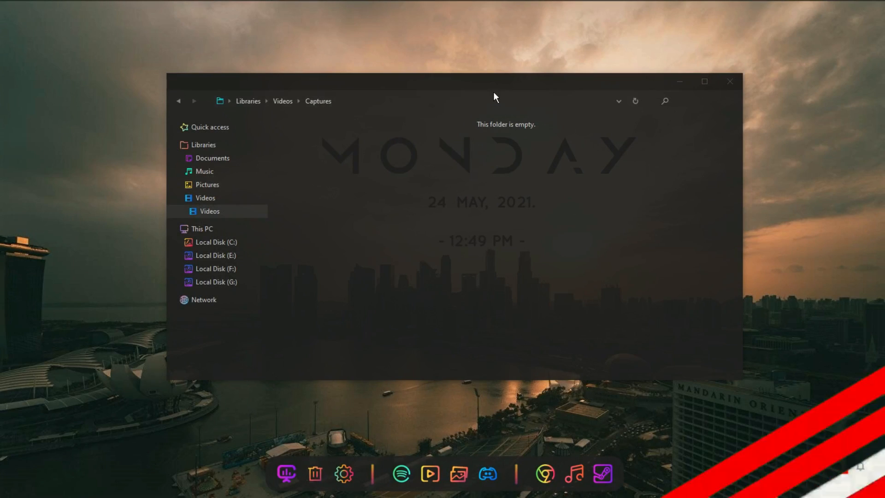
Move the Captures folder window across the desktop to check its transparency over the clock, and close it.
drag(494, 92, 576, 107)
click(814, 101)
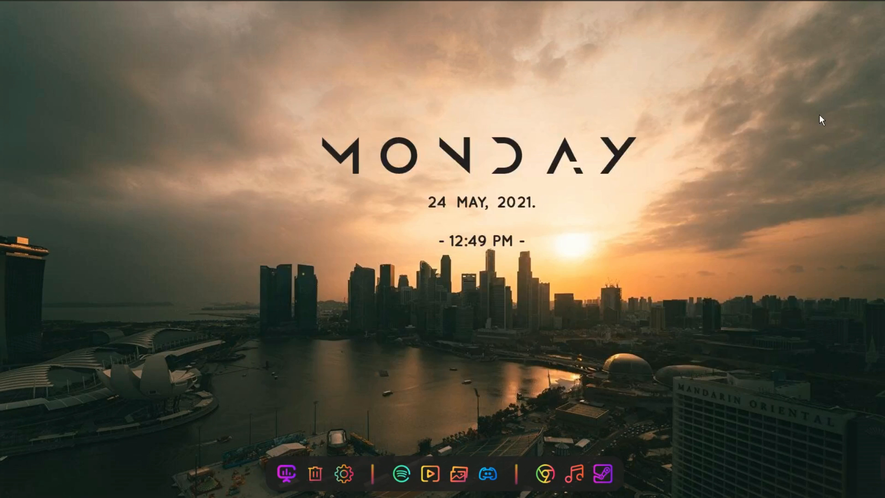